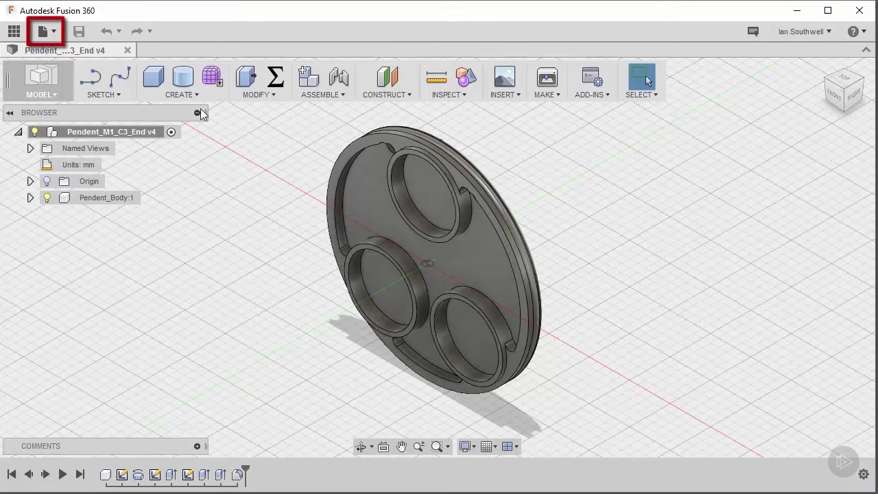
Step: Start a new drawing from the pendant design using File > New Drawing > From Design
{"action": "left_click", "coordinate": [52, 36]}
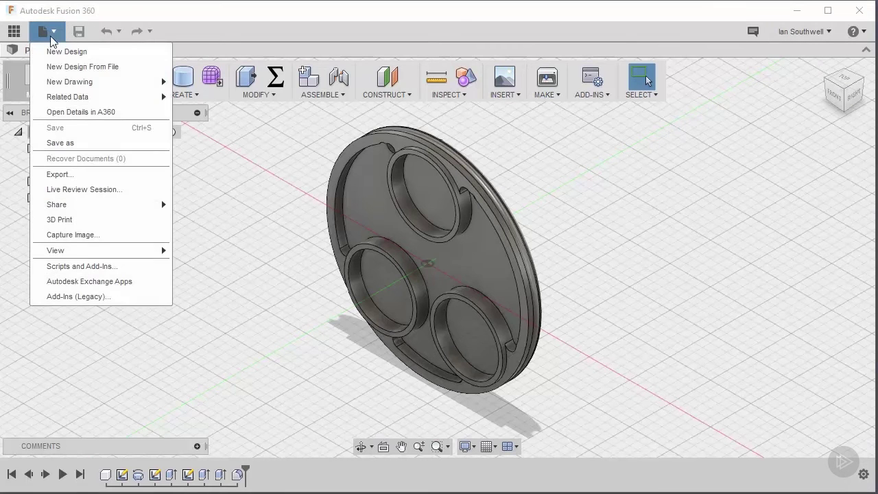
{"action": "mouse_move", "coordinate": [102, 83]}
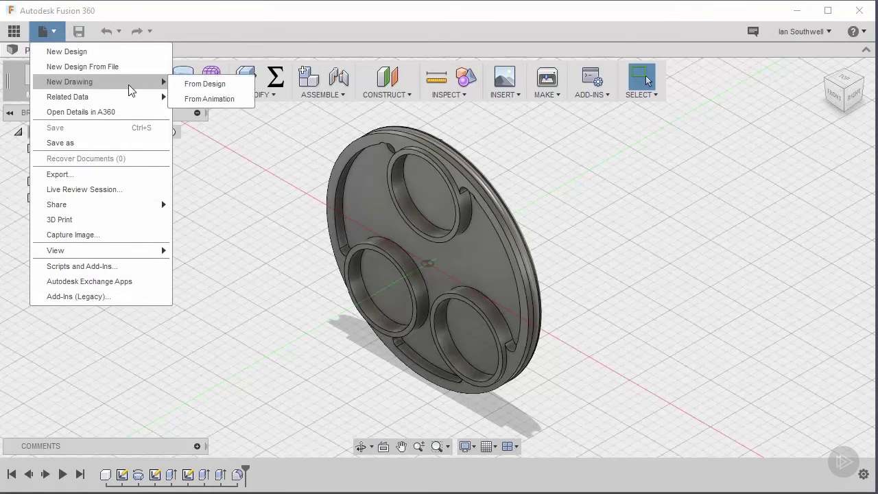
{"action": "left_click", "coordinate": [205, 84]}
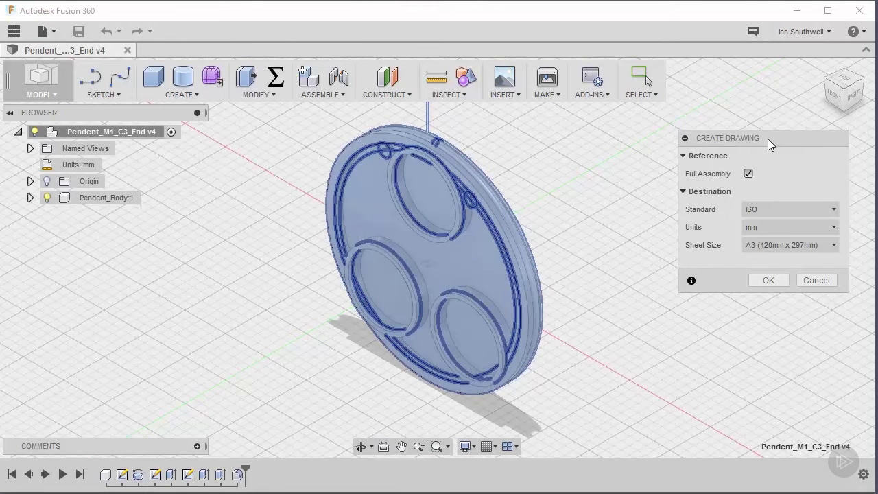
Step: Create the drawing with Full Assembly kept on and an A4 (210mm x 297mm) ISO sheet in mm
{"action": "left_click", "coordinate": [750, 174]}
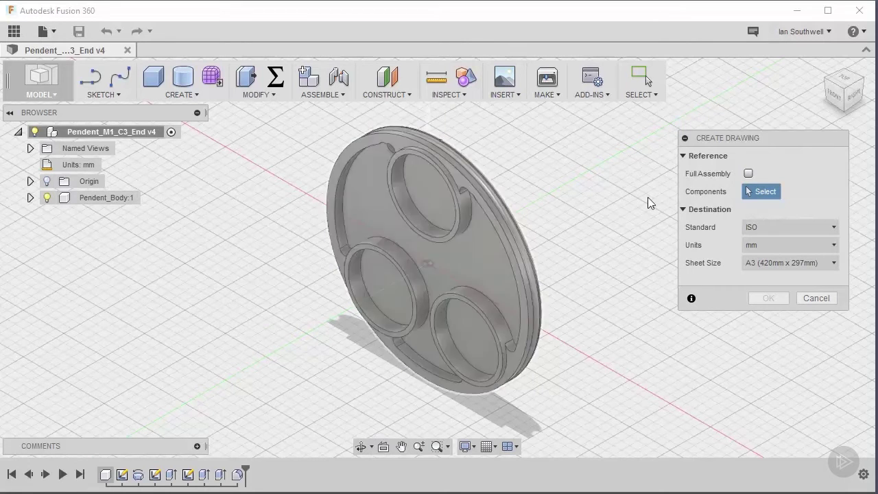
{"action": "left_click", "coordinate": [749, 174]}
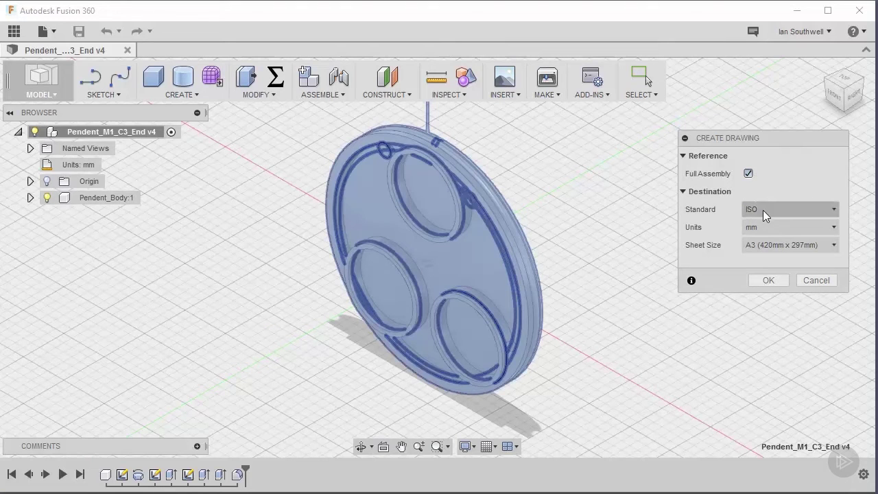
{"action": "left_click", "coordinate": [780, 246]}
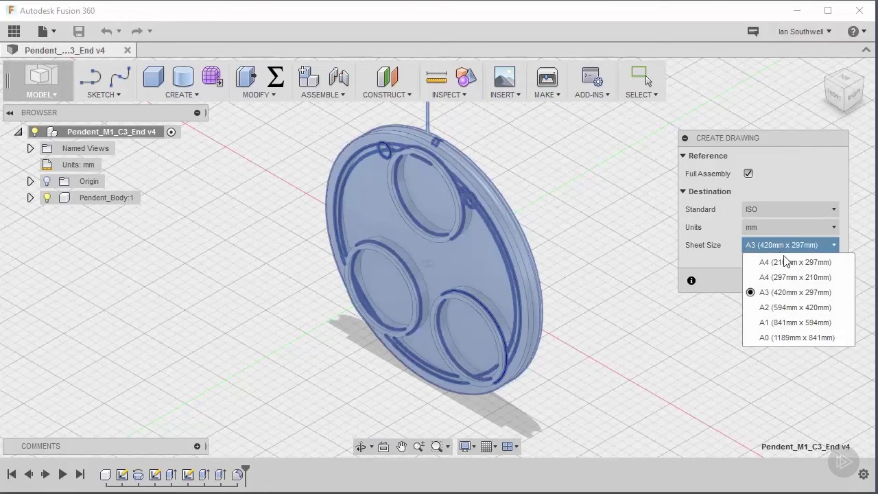
{"action": "left_click", "coordinate": [835, 264]}
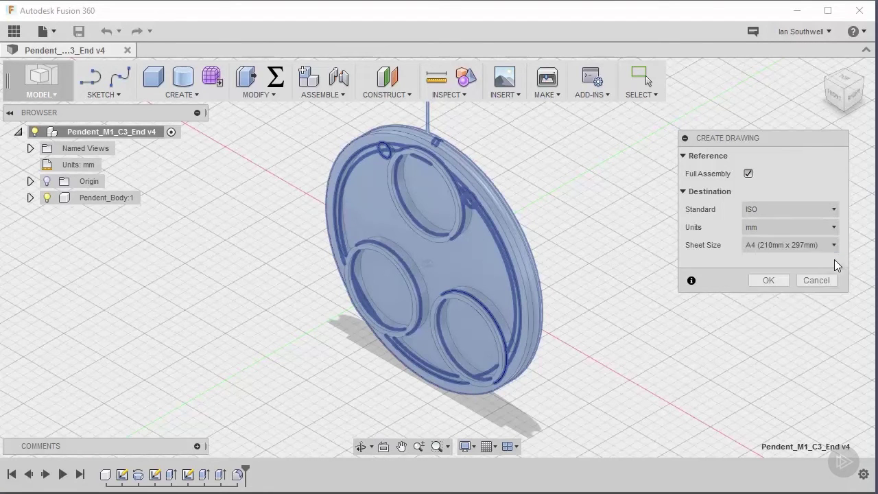
{"action": "left_click", "coordinate": [769, 281]}
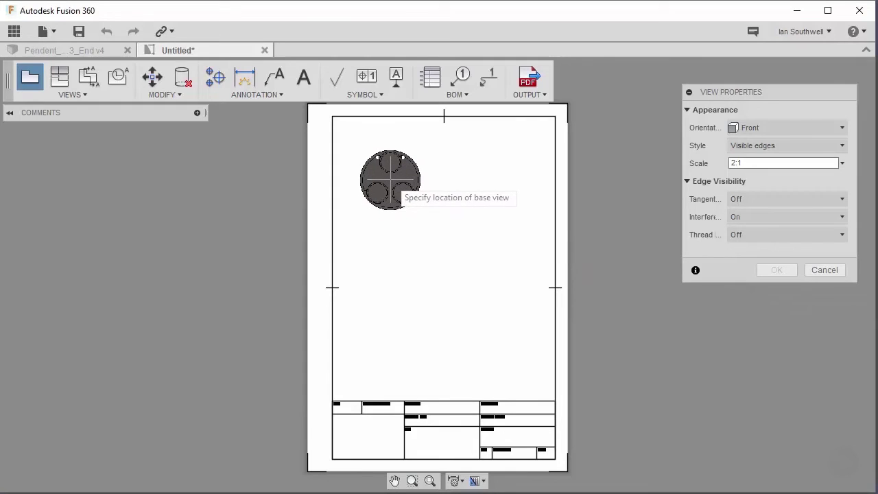
Step: Place the front base view in the sheet's upper left at 2:1 scale
{"action": "left_click", "coordinate": [390, 180]}
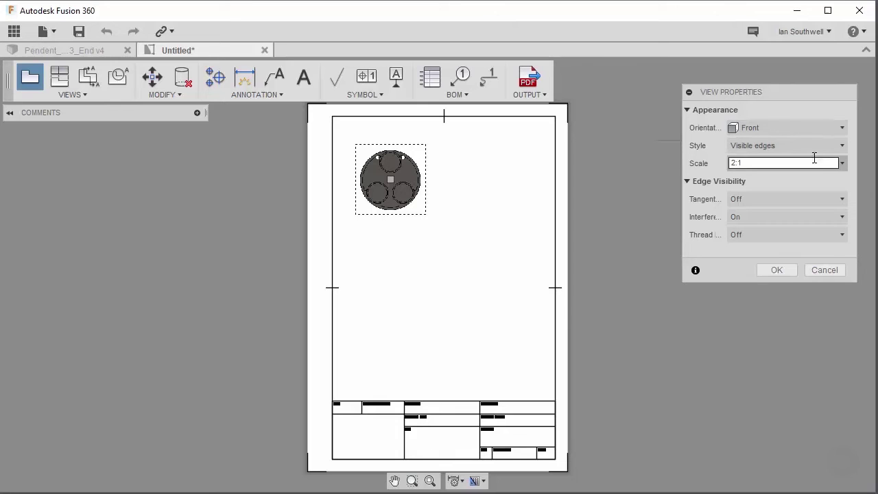
{"action": "left_click", "coordinate": [843, 164]}
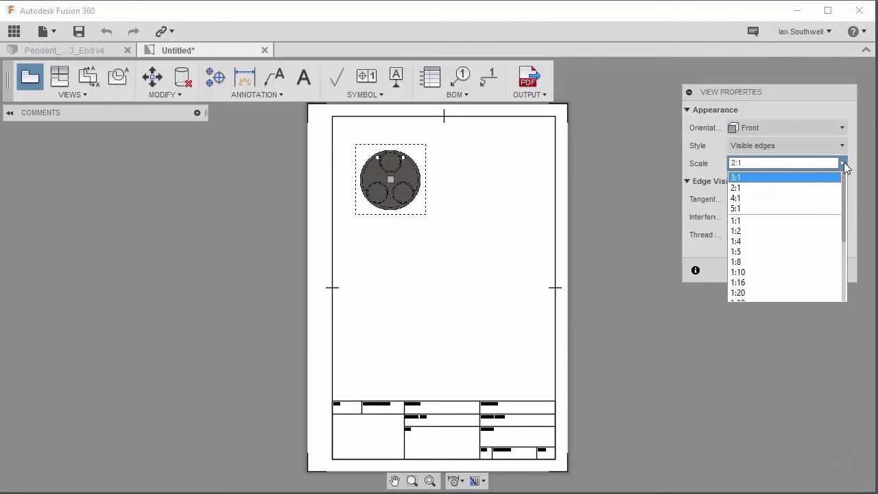
{"action": "left_click", "coordinate": [843, 164]}
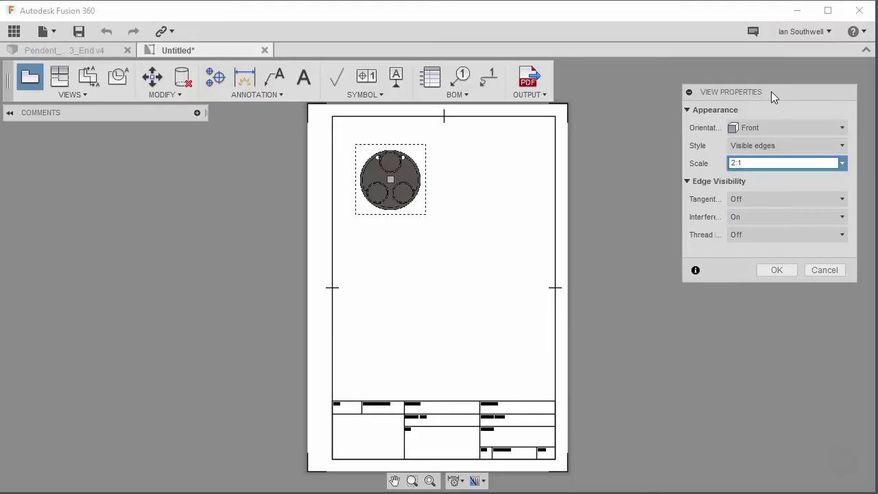
{"action": "left_click_drag", "start_coordinate": [771, 91], "coordinate": [720, 88]}
{"action": "left_click_drag", "start_coordinate": [804, 279], "coordinate": [862, 273]}
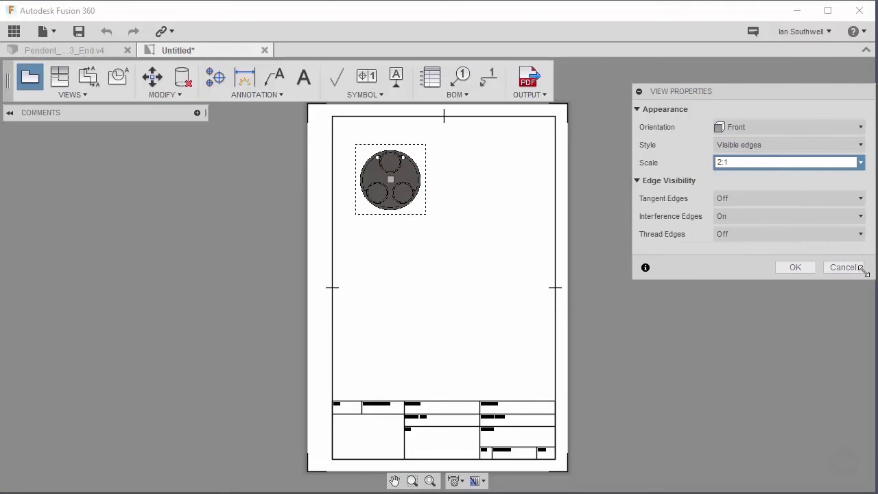
Step: Keep tangent and thread edges off and interference edges on, then confirm the base view
{"action": "left_click", "coordinate": [785, 196]}
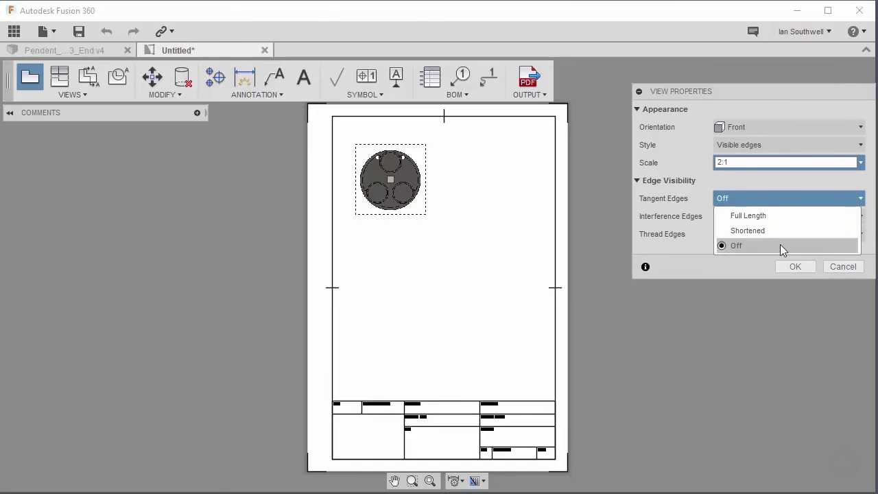
{"action": "left_click", "coordinate": [779, 244]}
{"action": "left_click", "coordinate": [773, 218]}
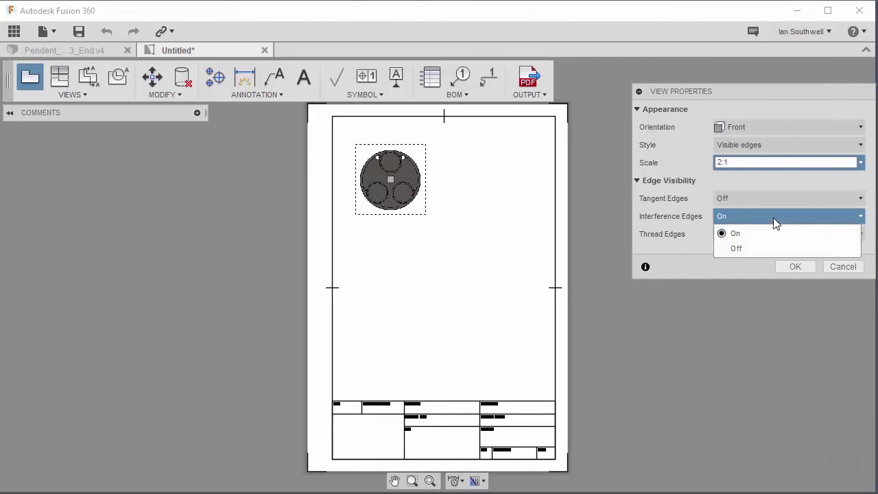
{"action": "left_click", "coordinate": [774, 233]}
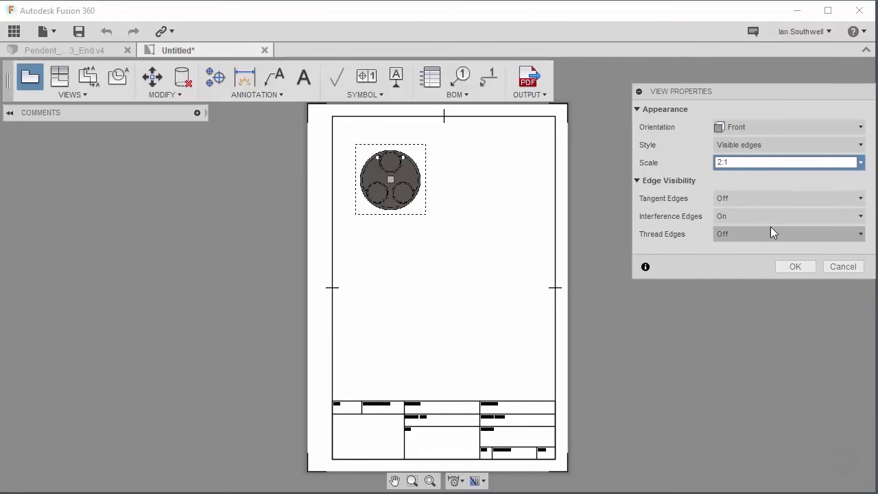
{"action": "left_click", "coordinate": [771, 234]}
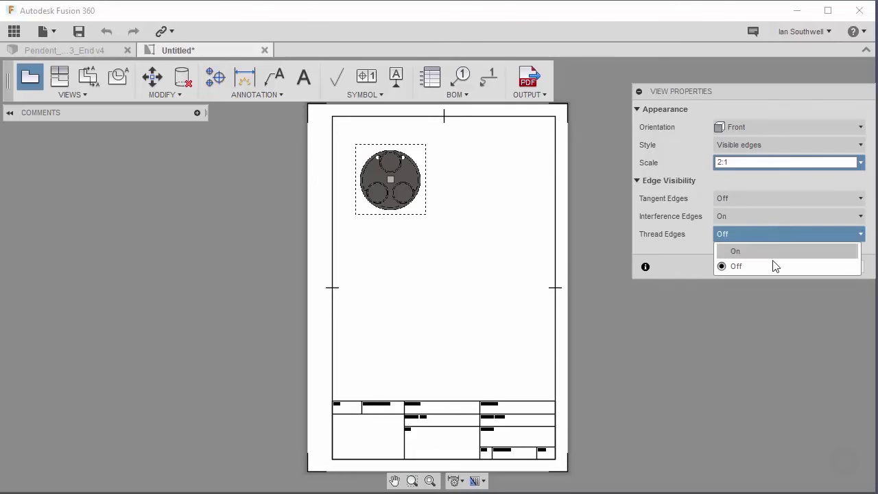
{"action": "left_click", "coordinate": [773, 261]}
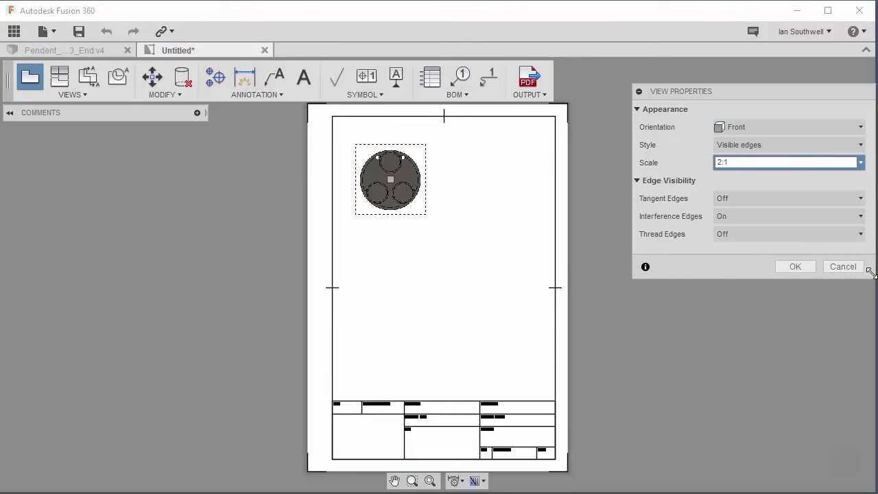
{"action": "left_click_drag", "start_coordinate": [868, 275], "coordinate": [814, 277]}
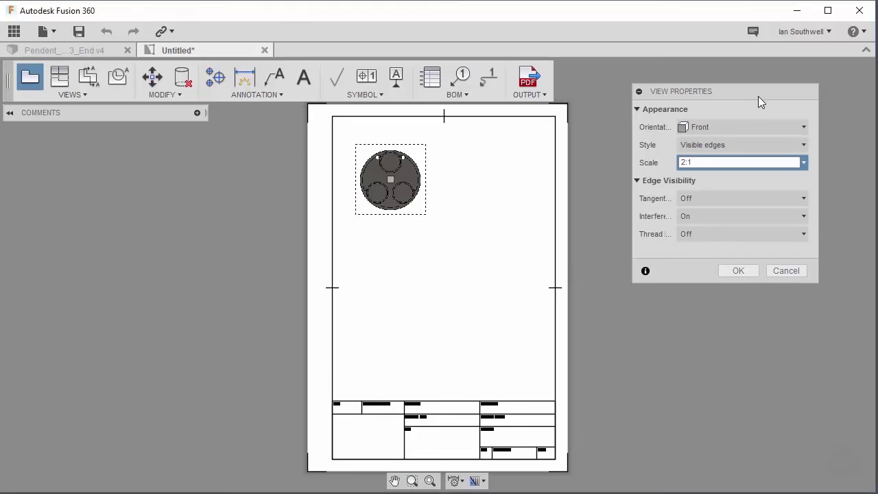
{"action": "left_click_drag", "start_coordinate": [762, 98], "coordinate": [793, 109]}
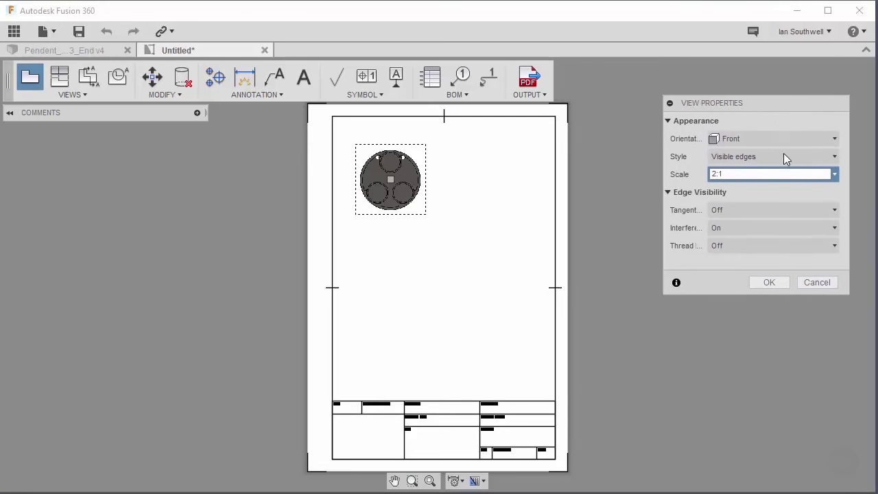
{"action": "left_click", "coordinate": [769, 282]}
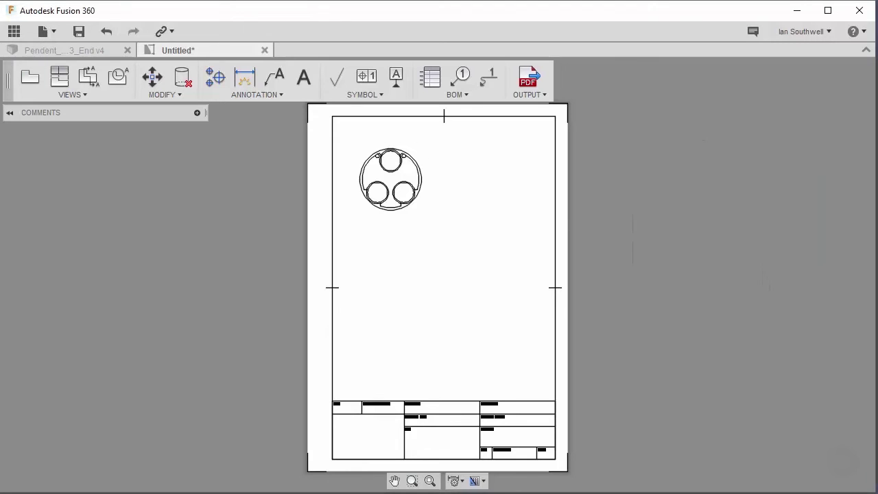
Step: Project a side view right of the front view and a top view below it
{"action": "left_click", "coordinate": [401, 175]}
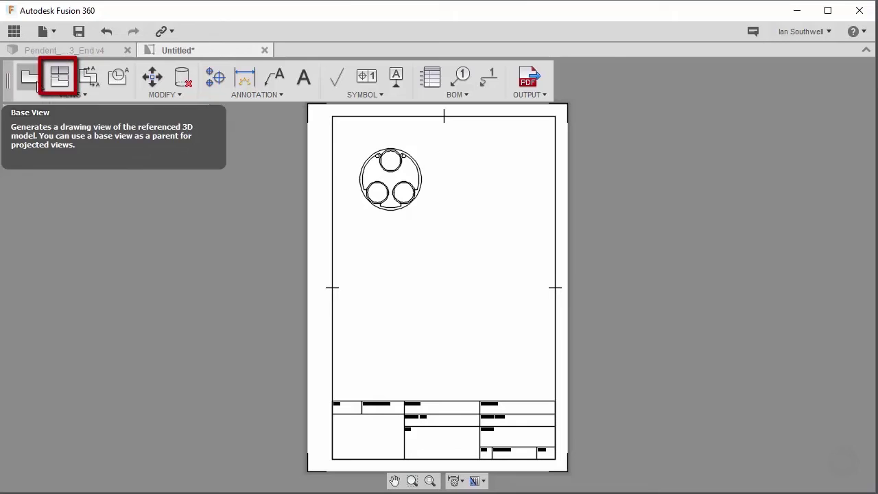
{"action": "left_click", "coordinate": [60, 81]}
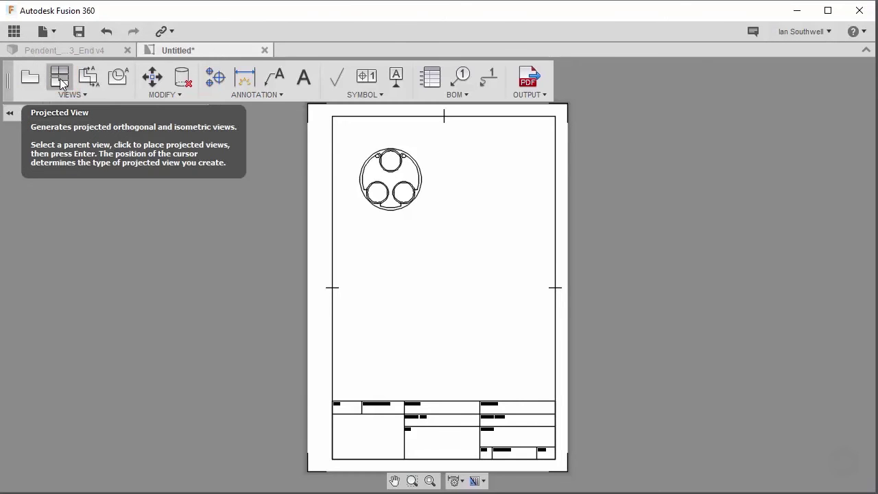
{"action": "left_click", "coordinate": [61, 81]}
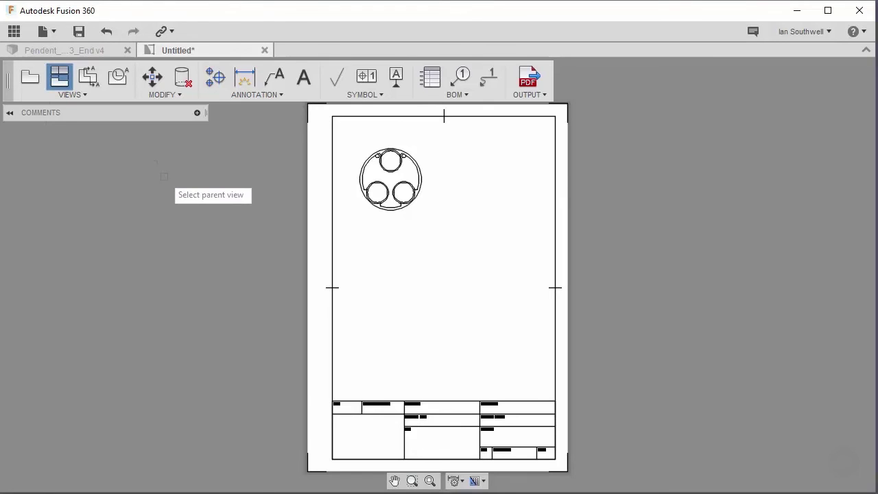
{"action": "left_click", "coordinate": [392, 178]}
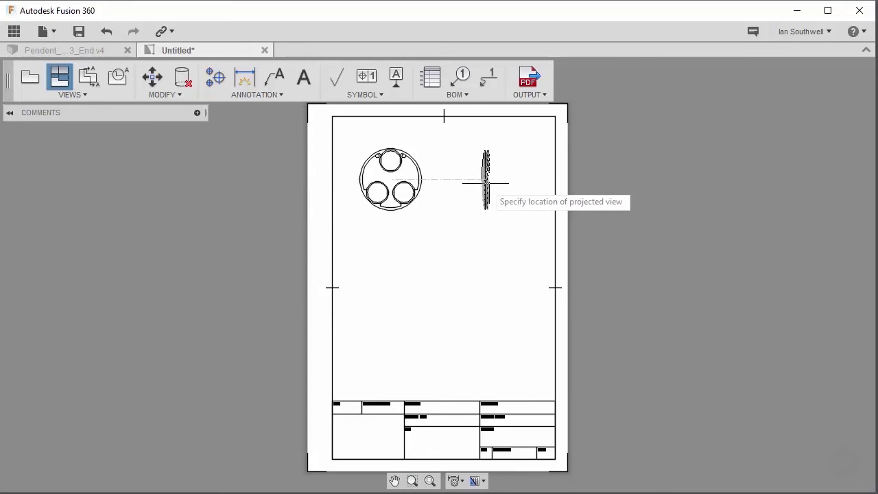
{"action": "left_click", "coordinate": [486, 183]}
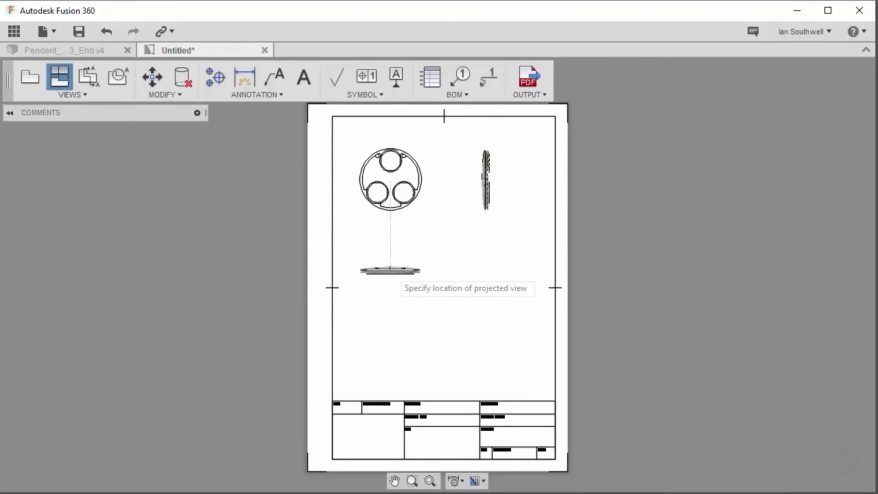
{"action": "left_click", "coordinate": [396, 265]}
{"action": "right_click", "coordinate": [472, 238]}
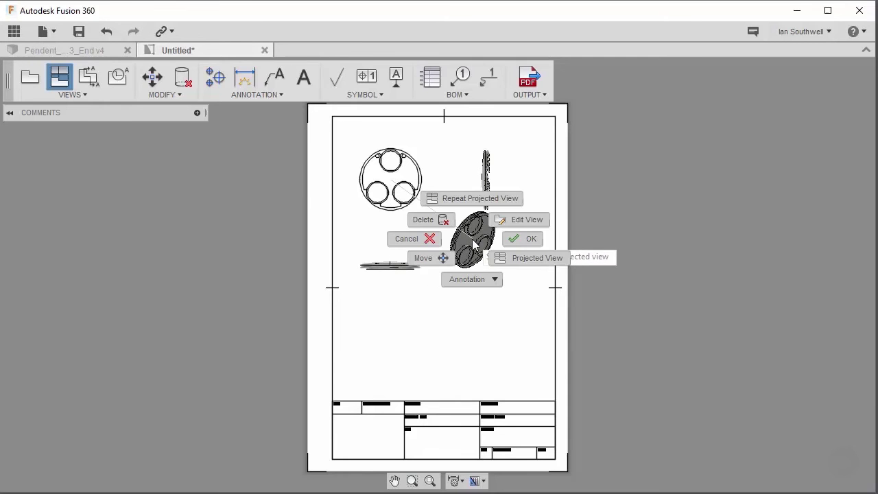
{"action": "left_click", "coordinate": [512, 238]}
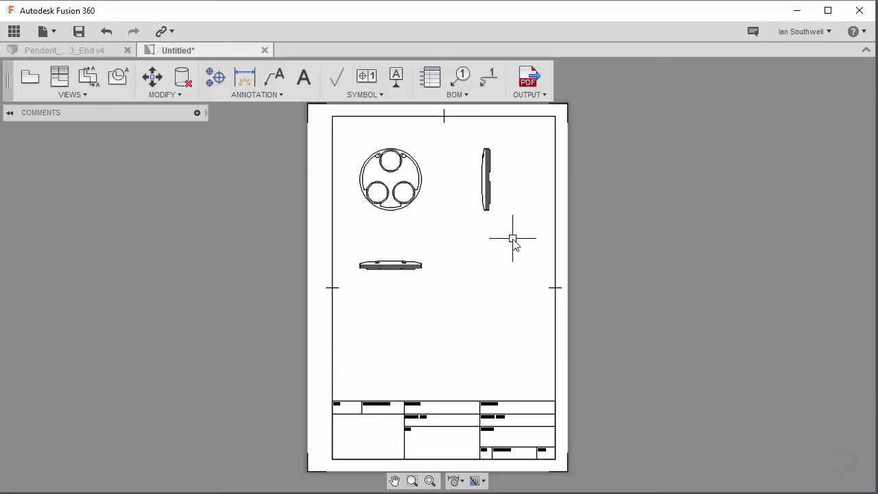
Step: Place a shaded-with-visible-edges NE Isometric base view at 3:1 scale in the lower right
{"action": "left_click", "coordinate": [30, 78]}
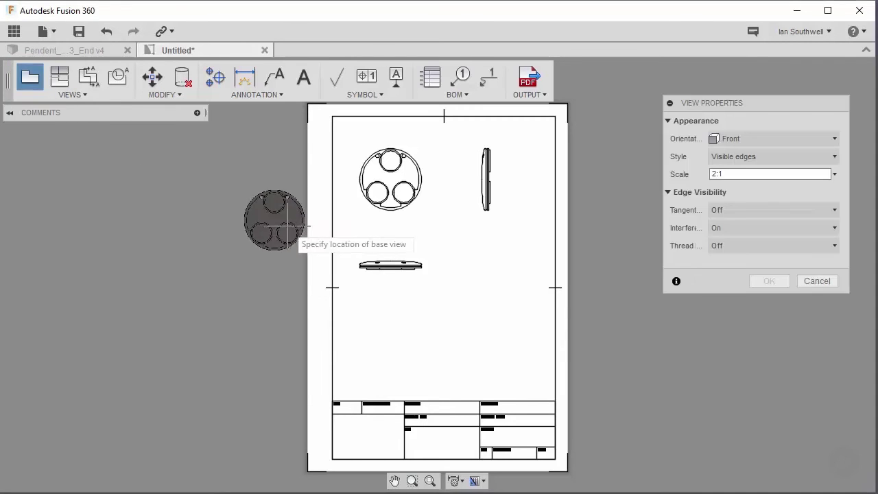
{"action": "left_click", "coordinate": [487, 305]}
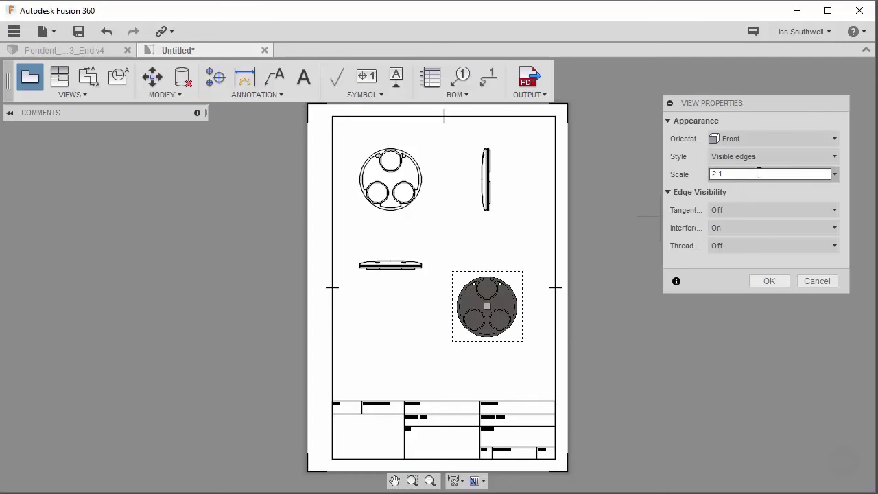
{"action": "left_click", "coordinate": [794, 156]}
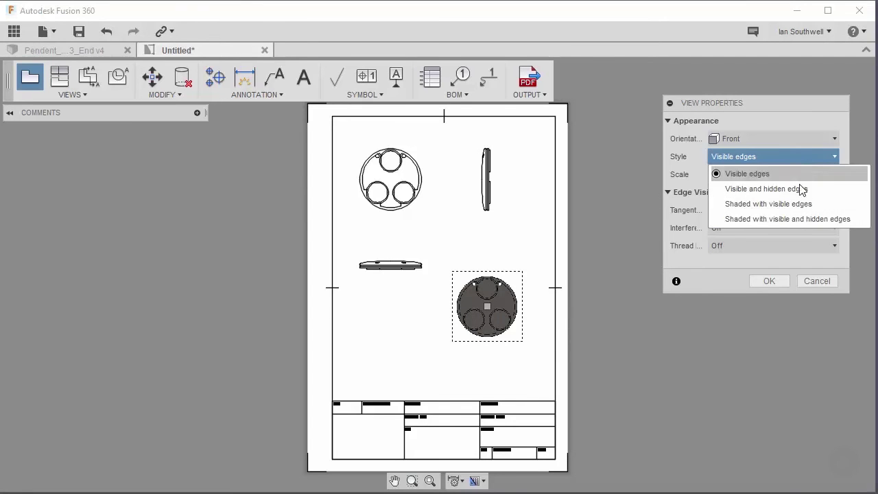
{"action": "left_click", "coordinate": [807, 205]}
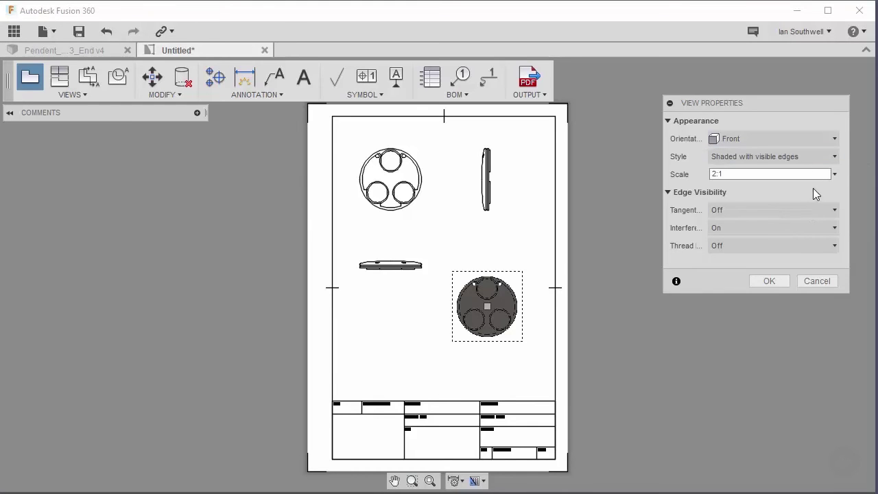
{"action": "left_click", "coordinate": [812, 140]}
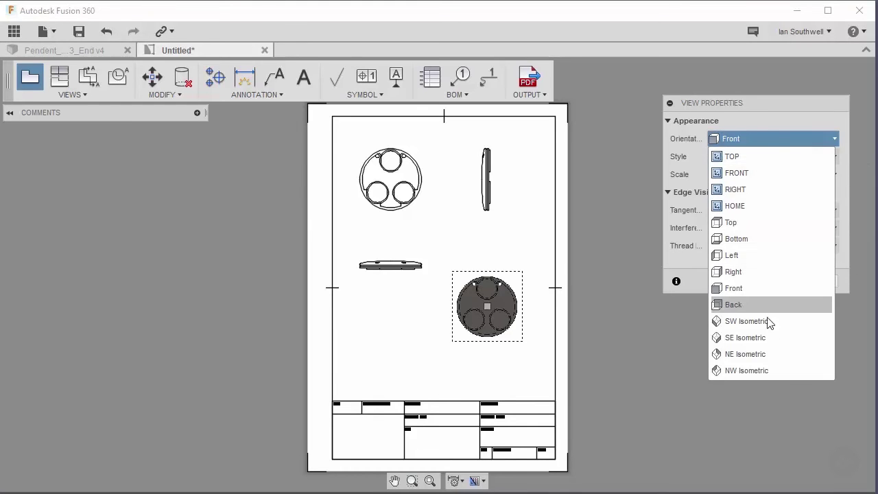
{"action": "left_click", "coordinate": [777, 353]}
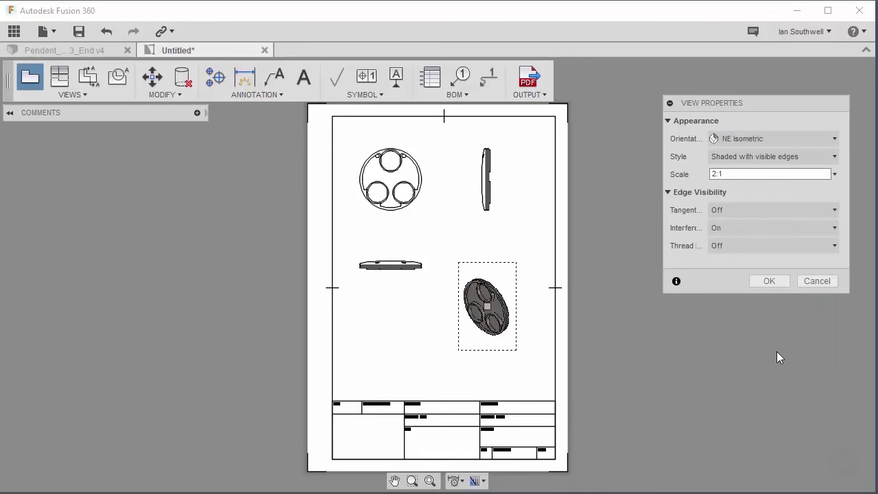
{"action": "left_click", "coordinate": [834, 176]}
{"action": "left_click", "coordinate": [808, 200]}
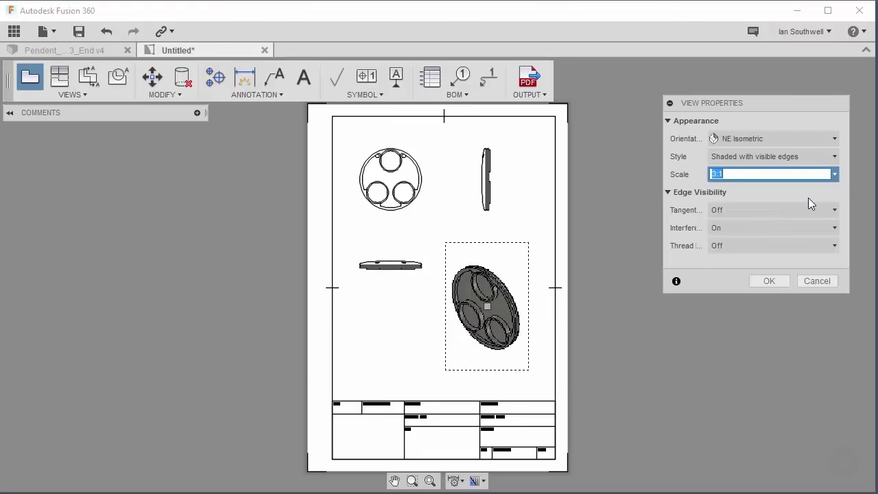
{"action": "left_click", "coordinate": [777, 282]}
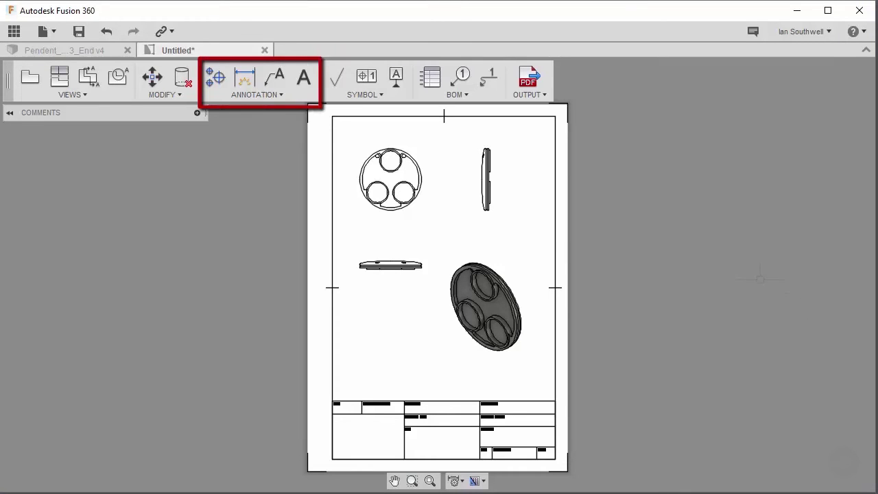
Step: Add a bold, underlined 'Front' text label in a box above the front view
{"action": "left_click", "coordinate": [304, 78]}
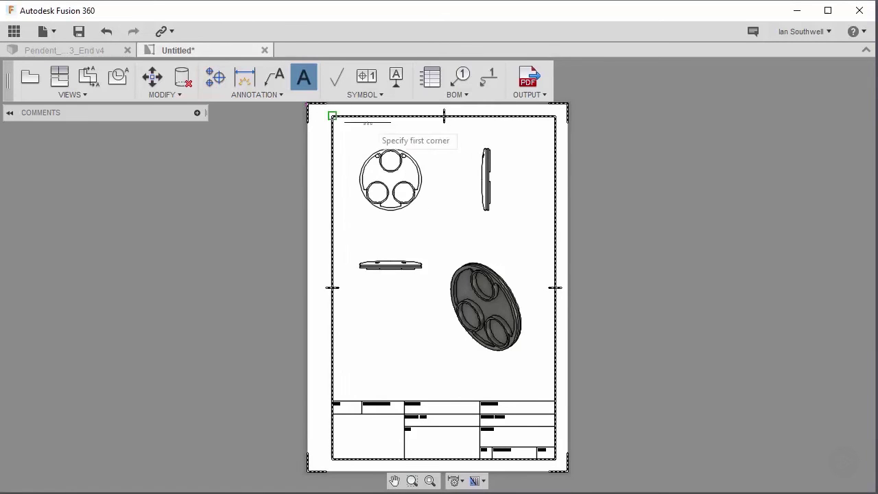
{"action": "scroll", "coordinate": [381, 139], "scroll_direction": "up", "scroll_amount": 5}
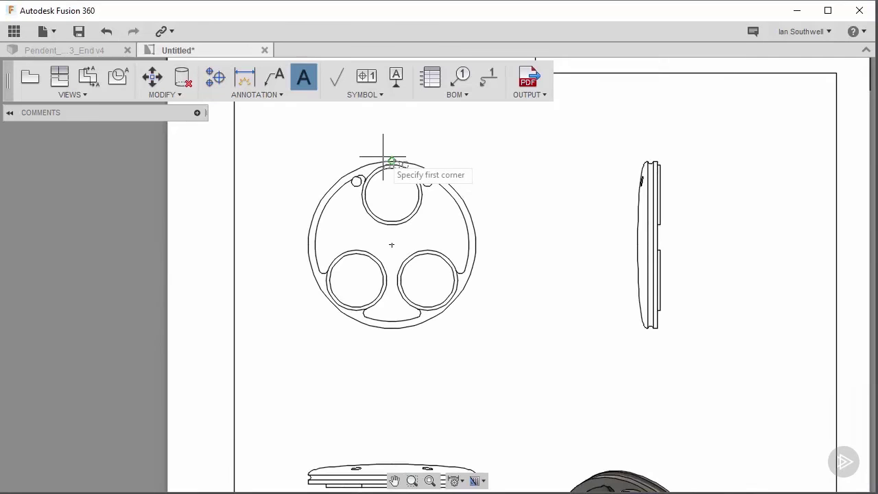
{"action": "mouse_move", "coordinate": [376, 145]}
{"action": "middle_mouse_down"}
{"action": "mouse_move", "coordinate": [371, 210]}
{"action": "mouse_move", "coordinate": [425, 253]}
{"action": "middle_mouse_up"}
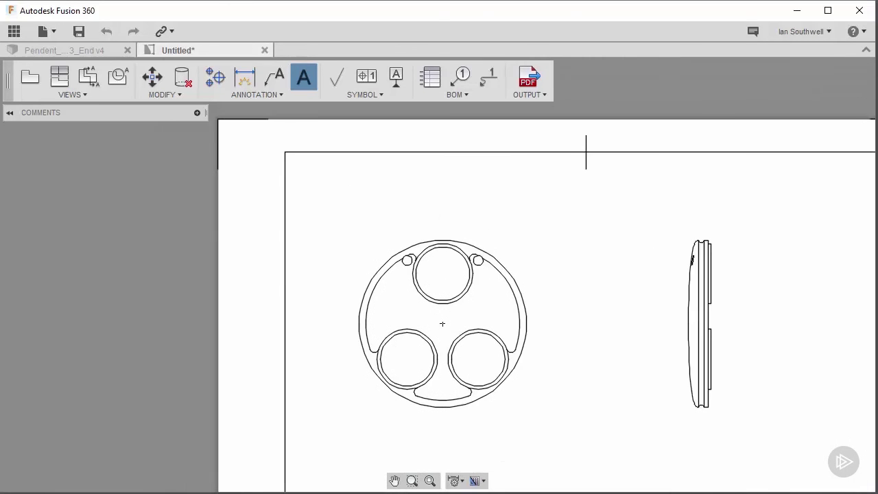
{"action": "scroll", "coordinate": [429, 218], "scroll_direction": "down", "scroll_amount": 1}
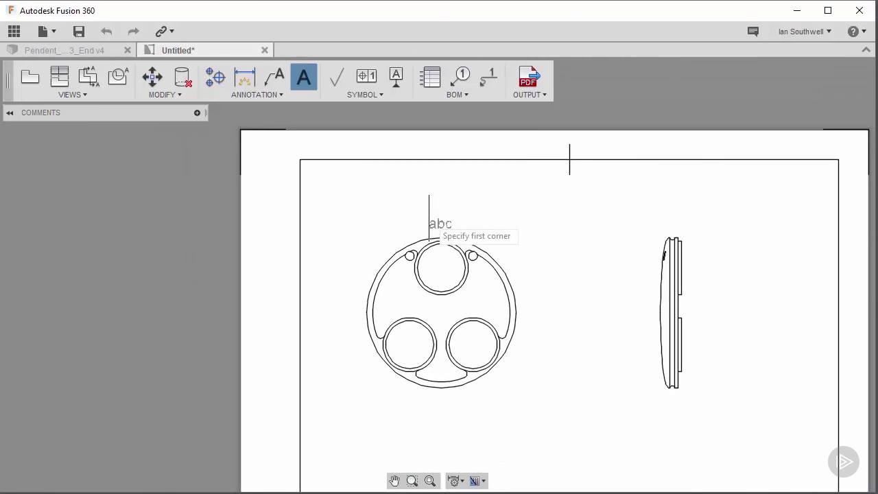
{"action": "left_click", "coordinate": [385, 191]}
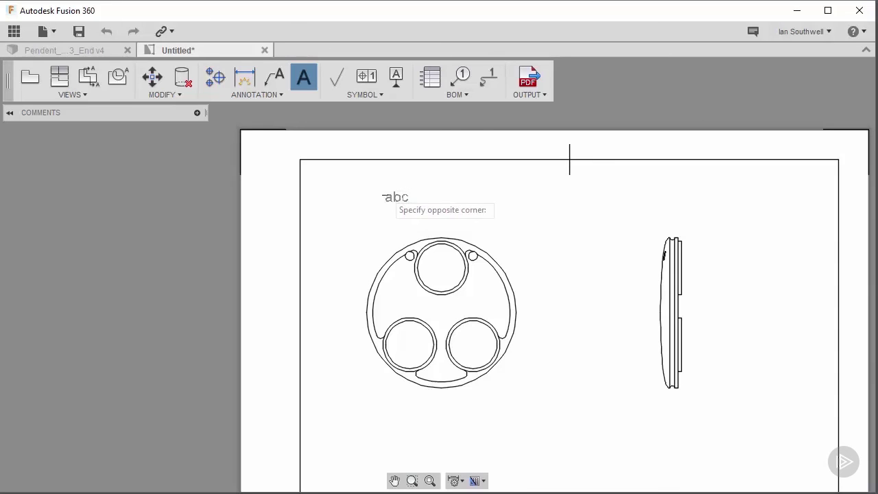
{"action": "left_click", "coordinate": [492, 228]}
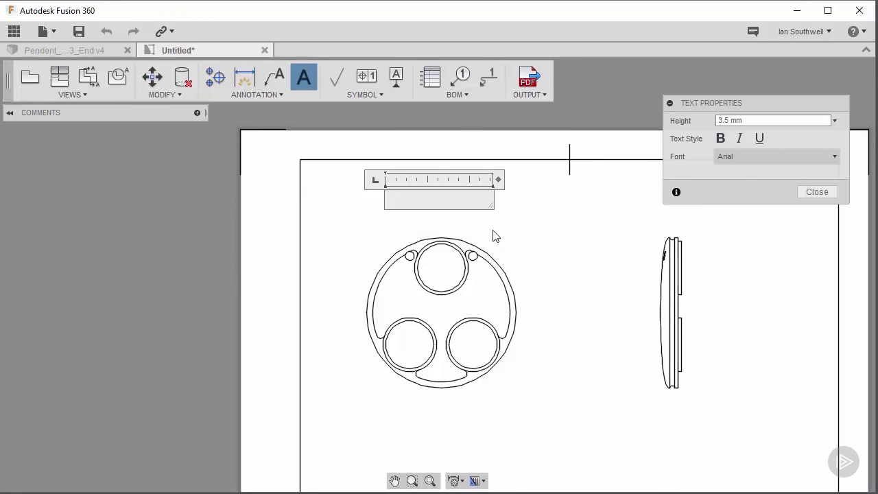
{"action": "left_click", "coordinate": [719, 139]}
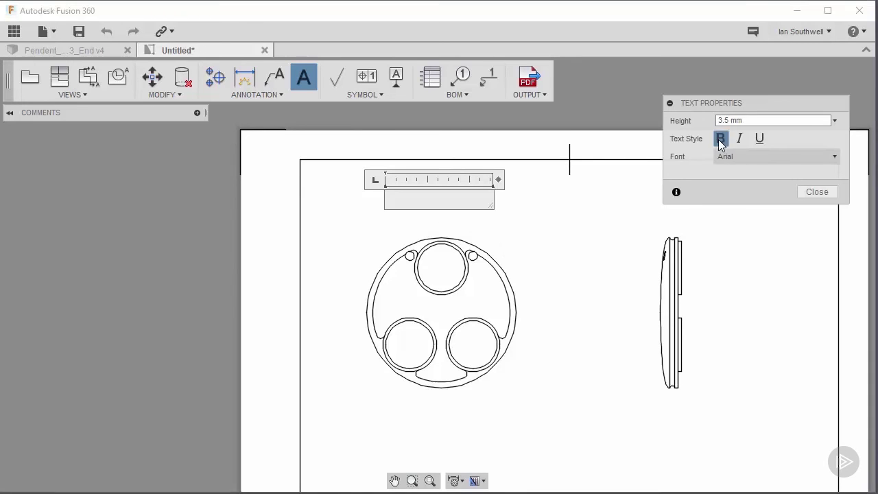
{"action": "left_click", "coordinate": [758, 139]}
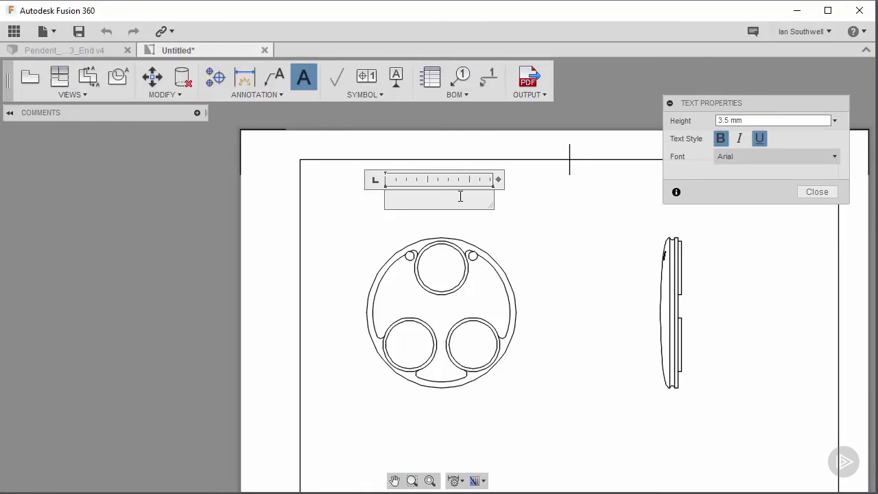
{"action": "type", "text": "Front"}
{"action": "left_click", "coordinate": [543, 244]}
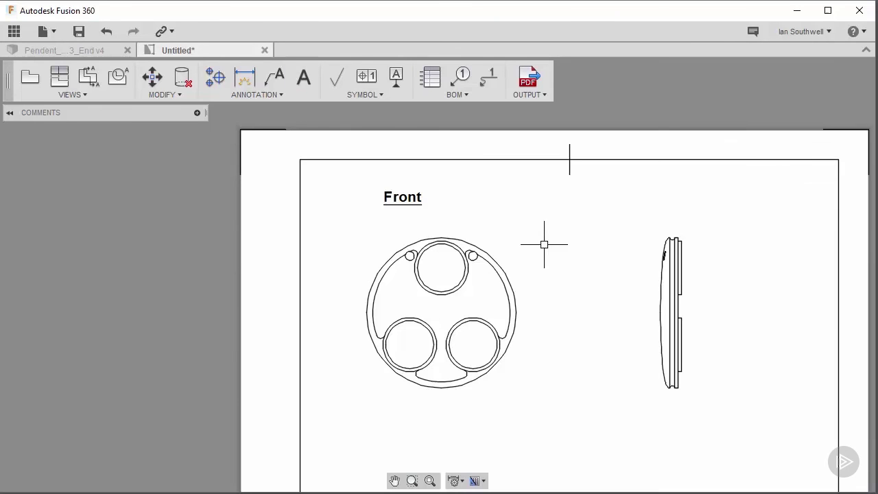
Step: Repeat the text command to add a bold, underlined 'Side' label above the side view
{"action": "right_click", "coordinate": [620, 225]}
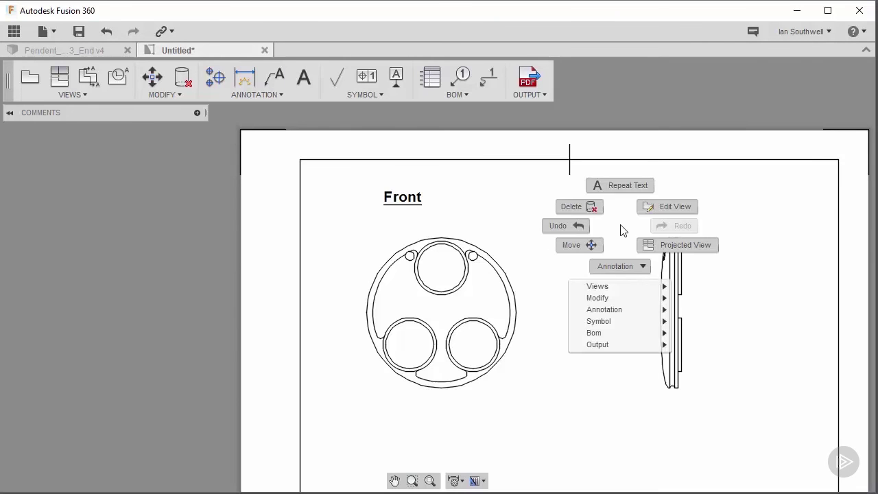
{"action": "left_click", "coordinate": [622, 183]}
{"action": "left_click", "coordinate": [620, 184]}
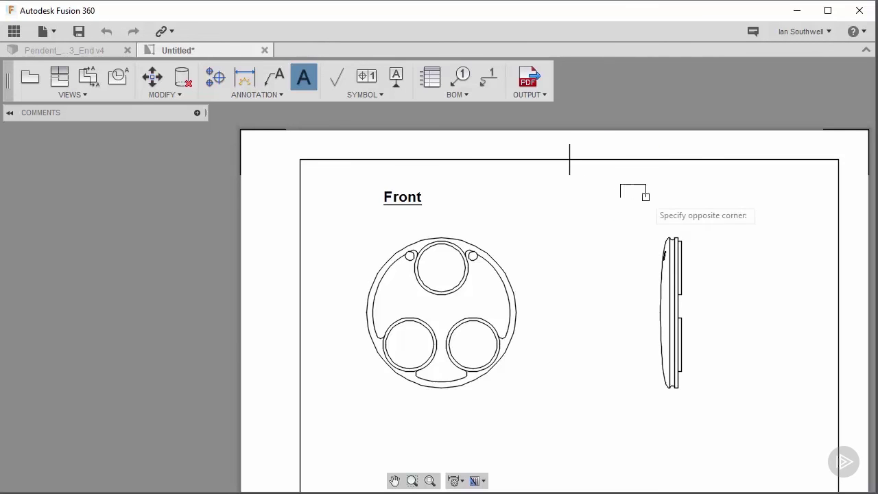
{"action": "left_click", "coordinate": [672, 207]}
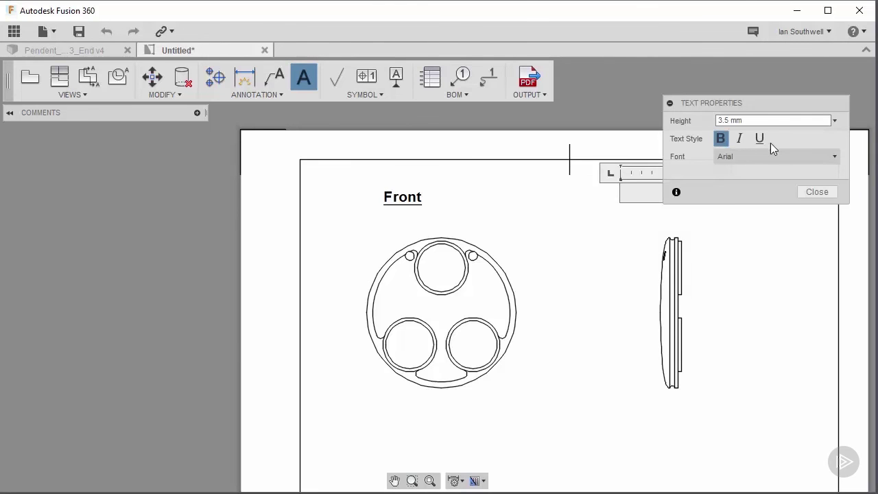
{"action": "left_click", "coordinate": [762, 139]}
{"action": "type", "text": "Side"}
{"action": "key", "text": "ctrl+Return"}
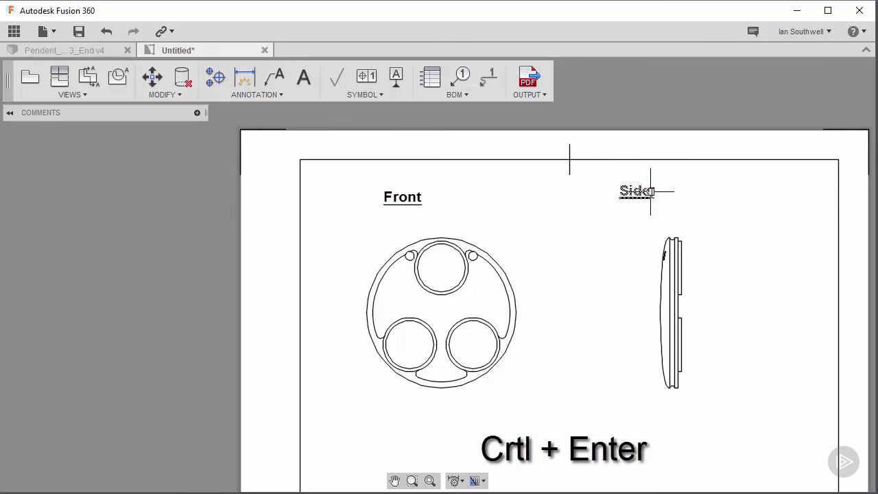
Step: Add a bold, underlined 'Top' text label above the top view below the front view
{"action": "scroll", "coordinate": [628, 254], "scroll_direction": "down", "scroll_amount": 1}
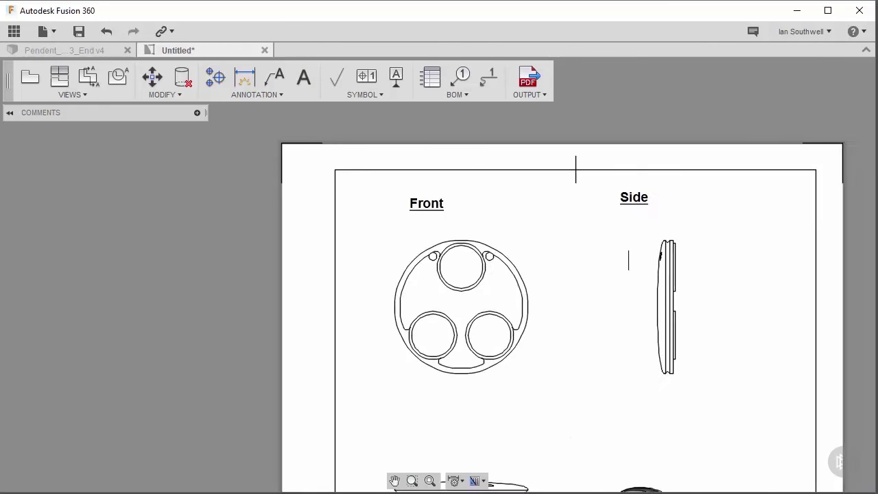
{"action": "scroll", "coordinate": [628, 259], "scroll_direction": "down", "scroll_amount": 1}
{"action": "middle_click_drag", "start_coordinate": [604, 274], "coordinate": [561, 158]}
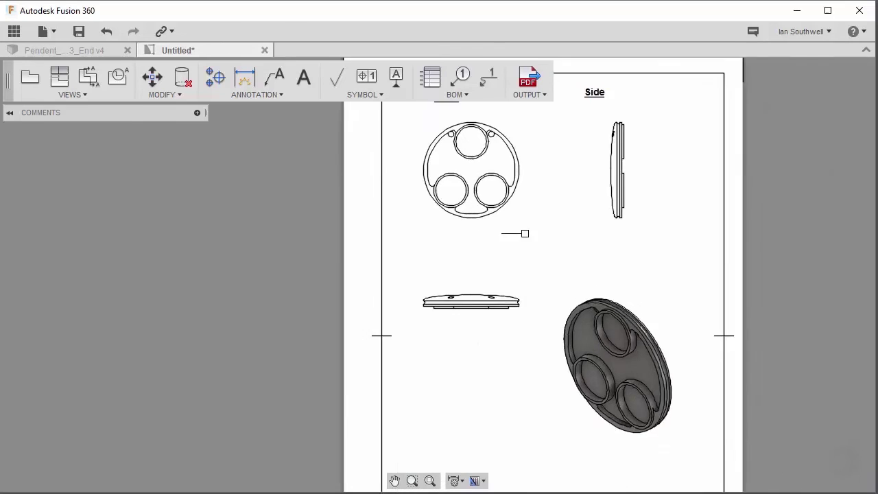
{"action": "scroll", "coordinate": [525, 233], "scroll_direction": "up", "scroll_amount": 4}
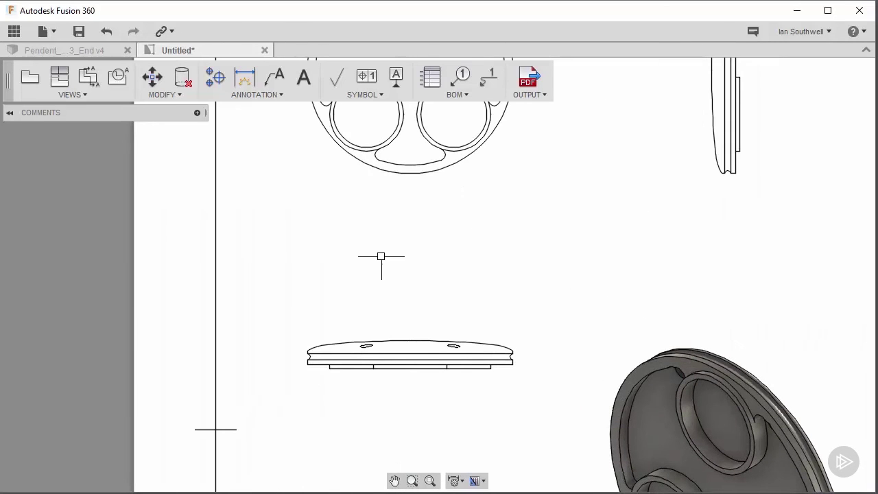
{"action": "right_click", "coordinate": [381, 255]}
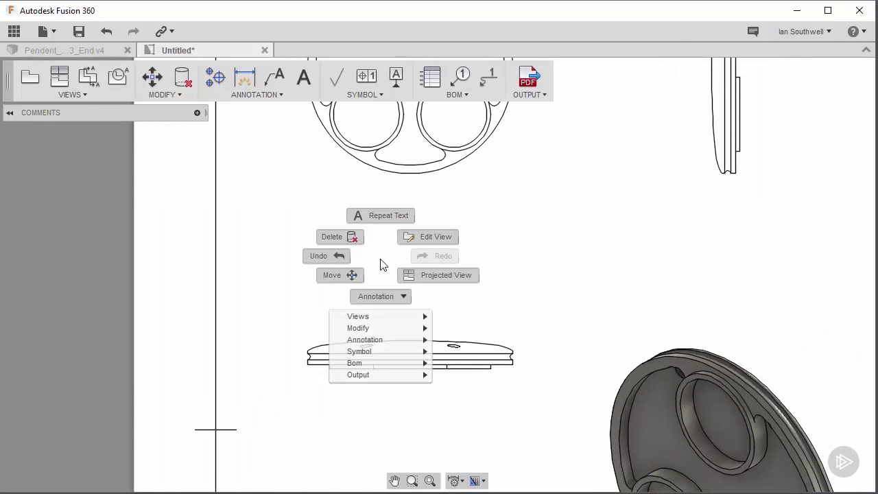
{"action": "left_click", "coordinate": [384, 297]}
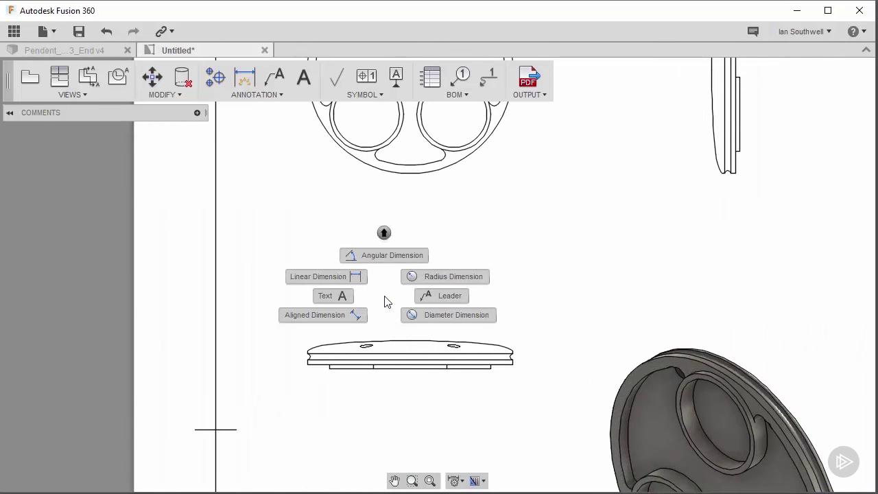
{"action": "left_click", "coordinate": [341, 296]}
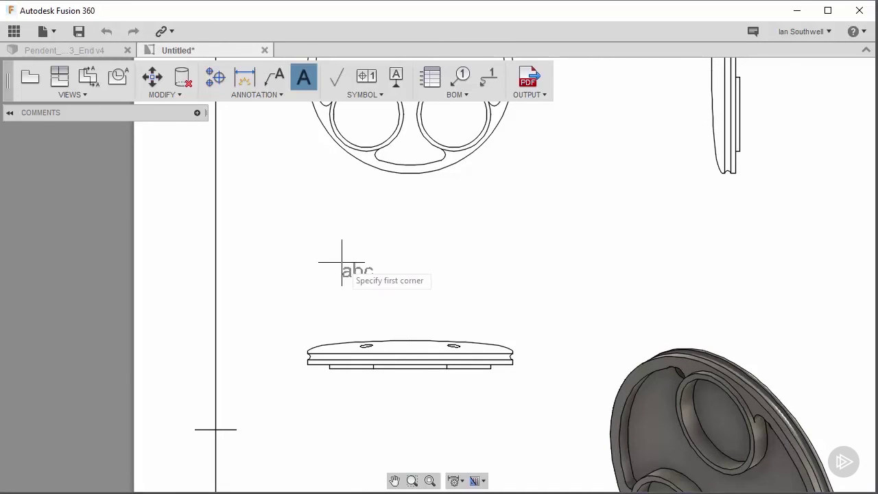
{"action": "left_click", "coordinate": [341, 262]}
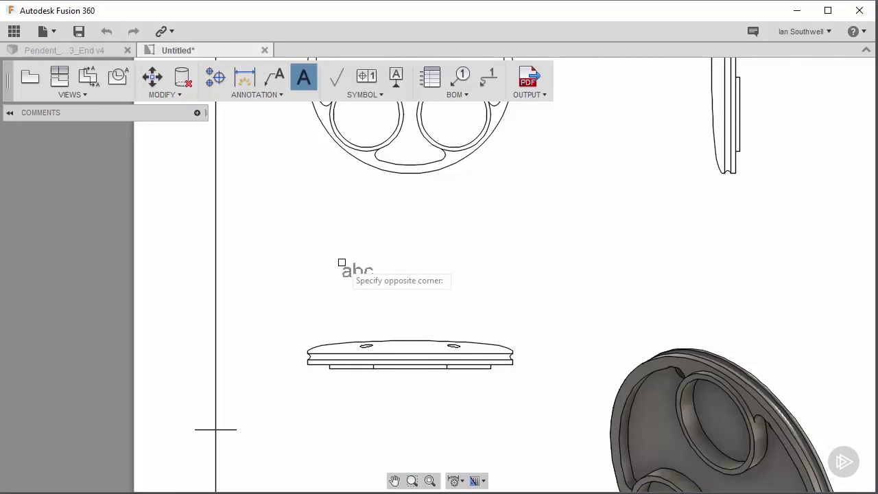
{"action": "left_click", "coordinate": [463, 317]}
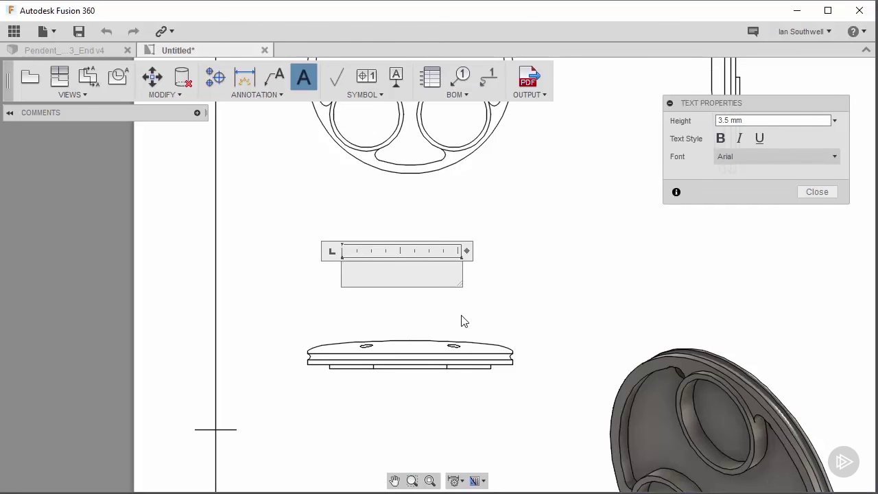
{"action": "left_click", "coordinate": [720, 138]}
{"action": "left_click", "coordinate": [759, 139]}
{"action": "type", "text": "T"}
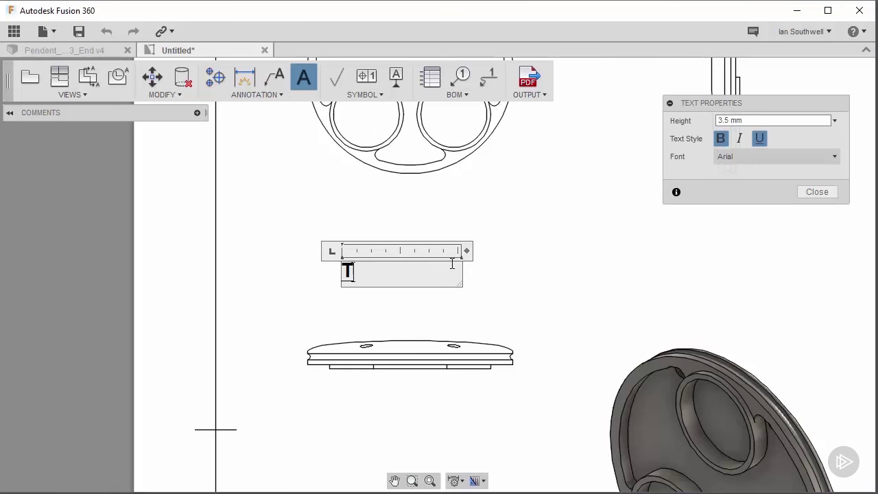
{"action": "type", "text": "op"}
{"action": "key", "text": "Escape"}
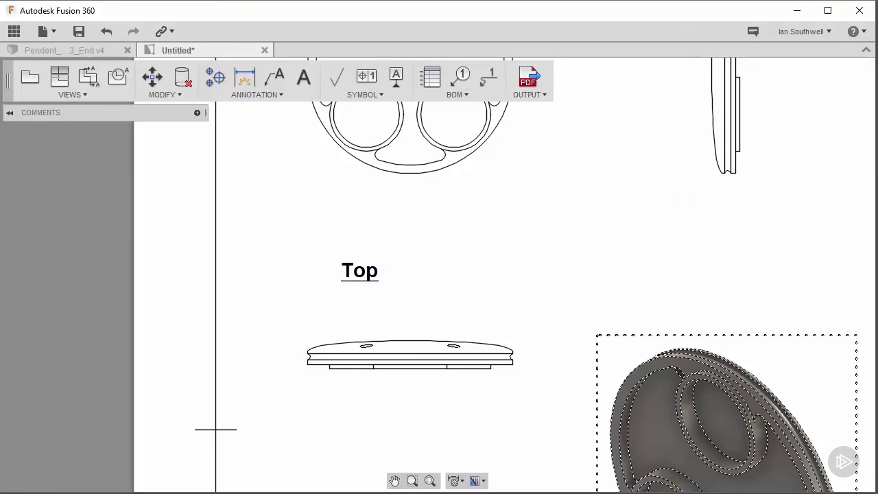
Step: Add a bold, underlined 'Perspective' label above the shaded isometric view
{"action": "right_click", "coordinate": [630, 271]}
{"action": "left_click", "coordinate": [634, 234]}
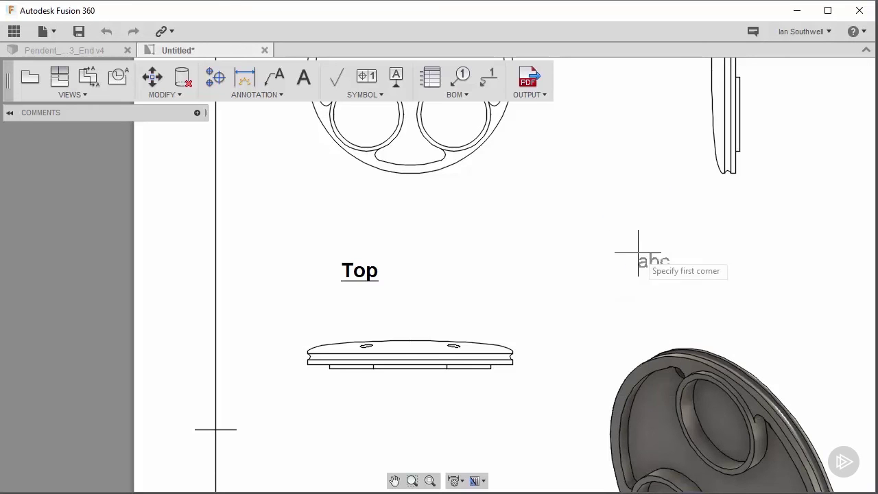
{"action": "left_click", "coordinate": [637, 273]}
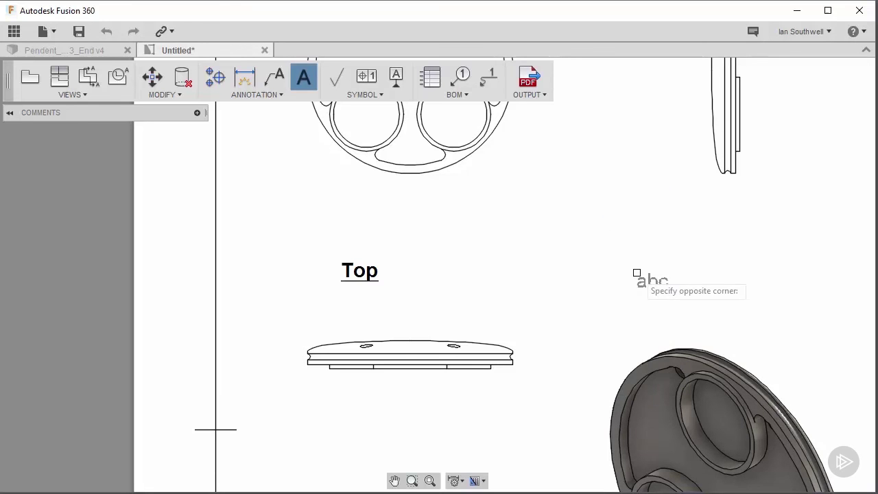
{"action": "left_click", "coordinate": [772, 325]}
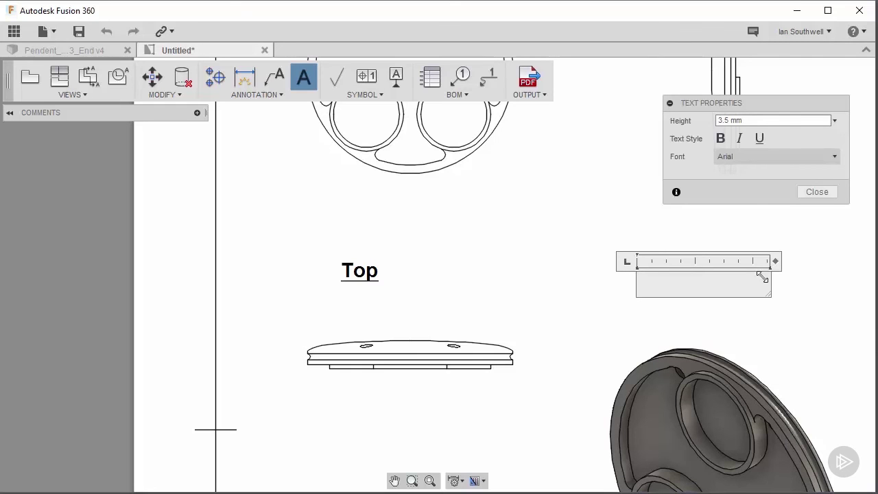
{"action": "left_click", "coordinate": [722, 141]}
{"action": "left_click", "coordinate": [759, 139]}
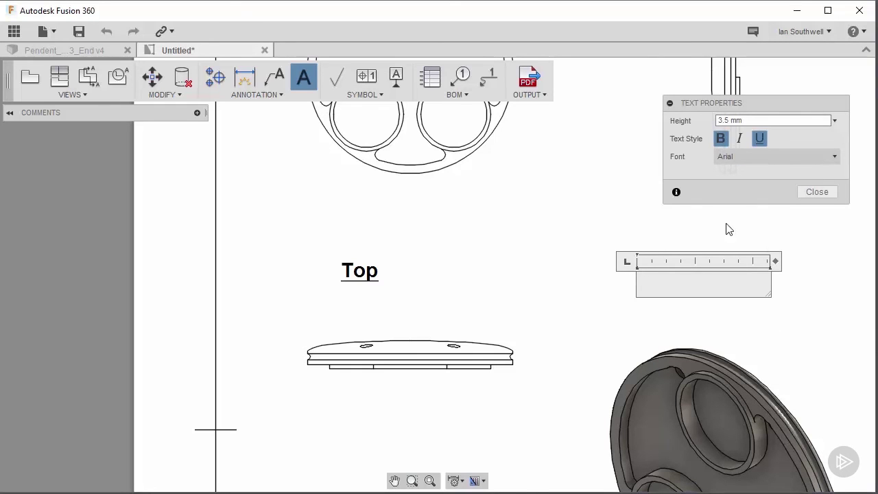
{"action": "type", "text": "Perspective"}
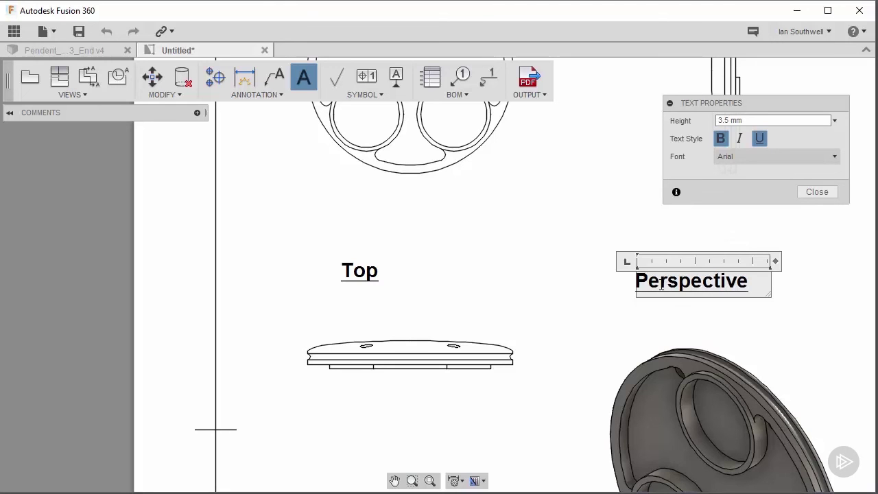
{"action": "key", "text": "Return"}
{"action": "key", "text": "BackSpace"}
{"action": "key", "text": "Escape"}
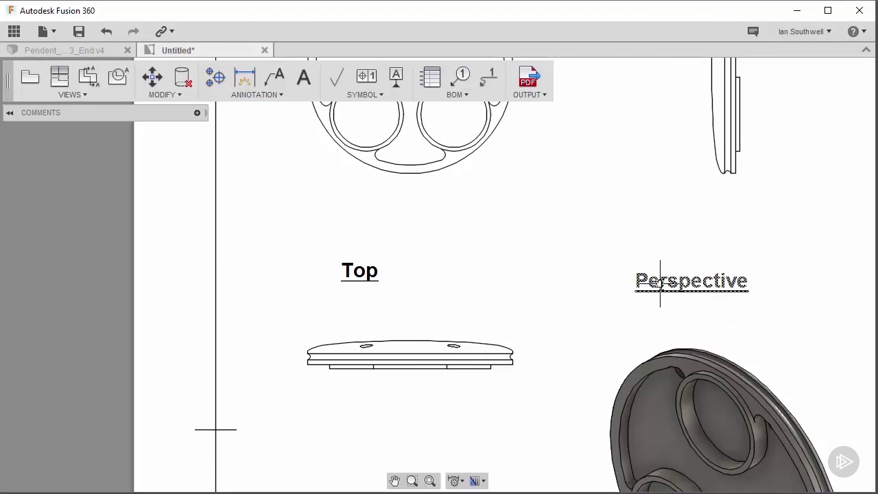
Step: Move the Front and Side labels to sit centred above their views
{"action": "scroll", "coordinate": [535, 227], "scroll_direction": "down", "scroll_amount": 3}
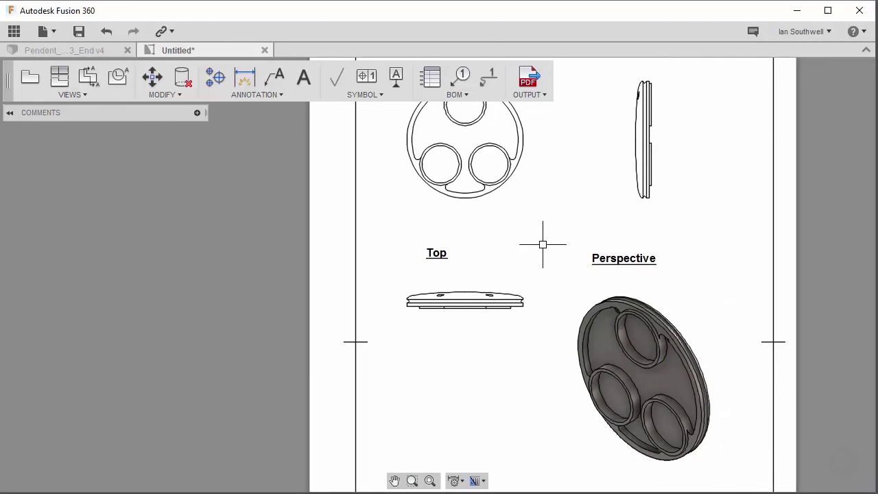
{"action": "middle_click_drag", "start_coordinate": [542, 244], "coordinate": [435, 337]}
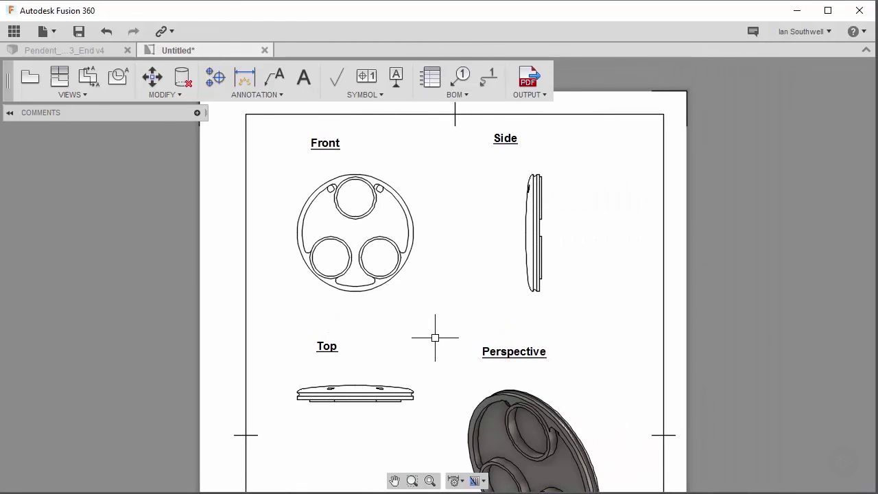
{"action": "left_click", "coordinate": [312, 141]}
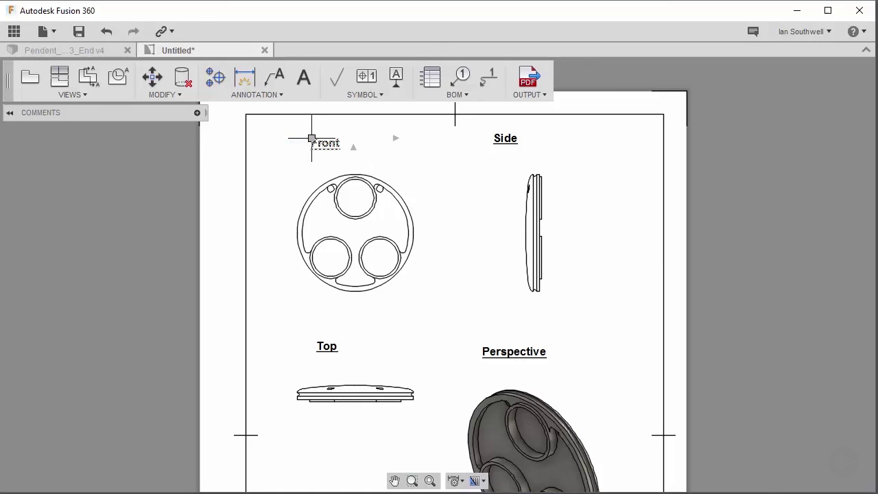
{"action": "left_click", "coordinate": [312, 138]}
{"action": "left_click", "coordinate": [340, 154]}
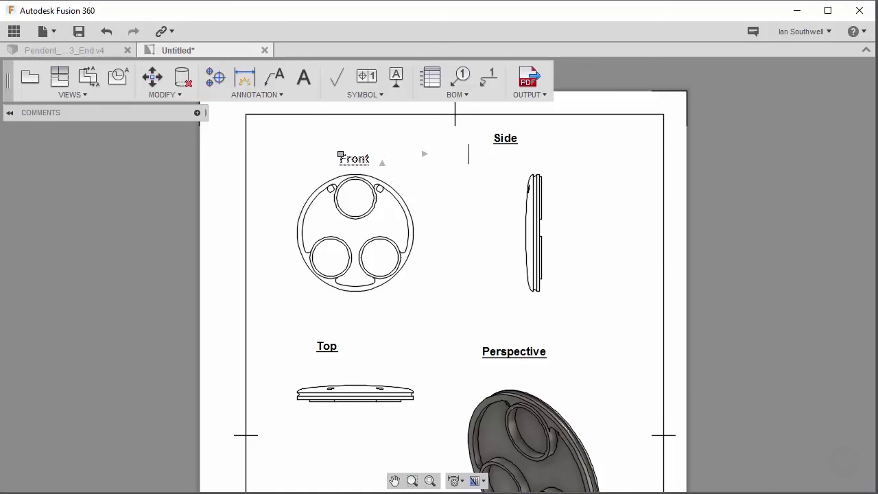
{"action": "left_click", "coordinate": [501, 137]}
{"action": "left_click", "coordinate": [494, 133]}
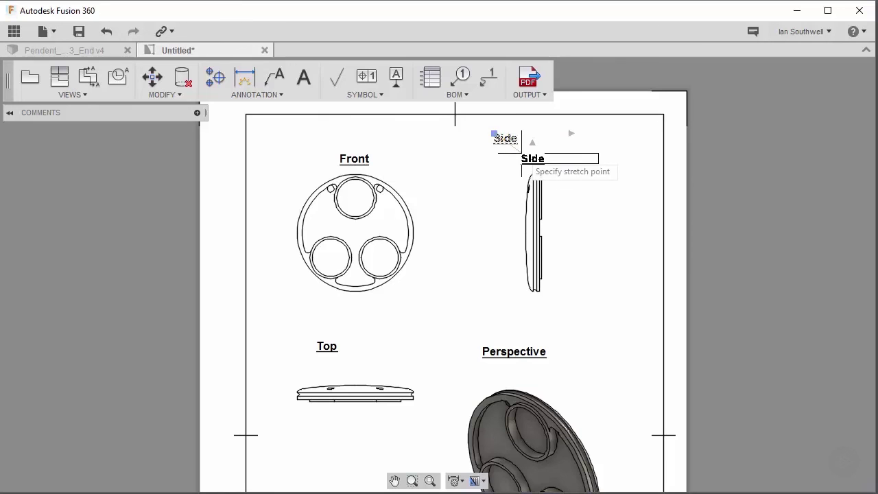
{"action": "left_click", "coordinate": [525, 153]}
Step: Move the Top and Perspective labels closer above their views, then clear the selection
{"action": "left_click", "coordinate": [321, 343]}
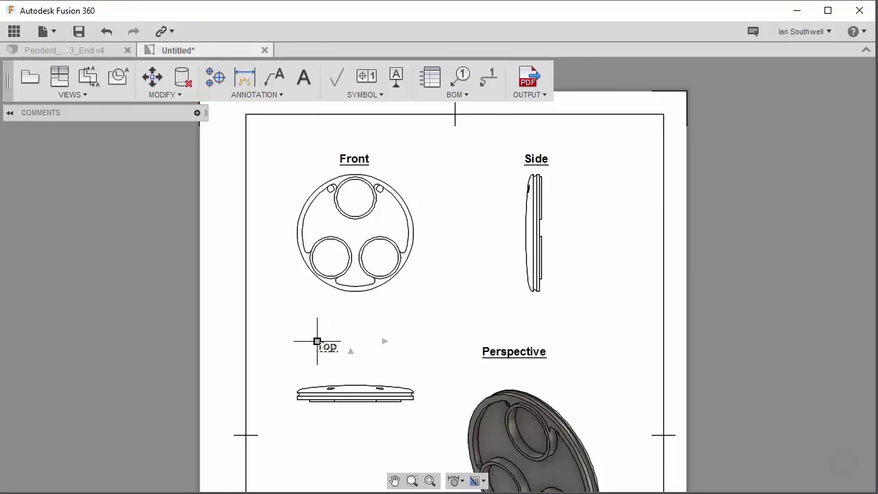
{"action": "left_click", "coordinate": [316, 341]}
{"action": "left_click", "coordinate": [341, 367]}
{"action": "left_click", "coordinate": [500, 354]}
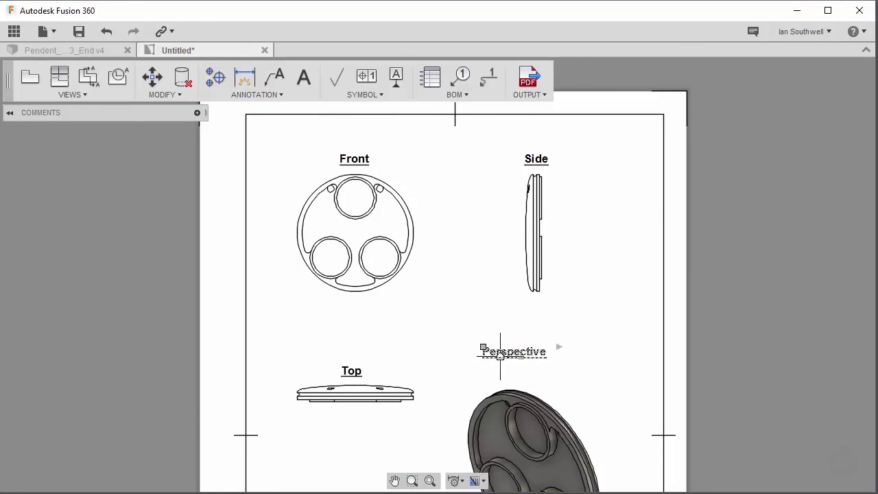
{"action": "left_click", "coordinate": [484, 348]}
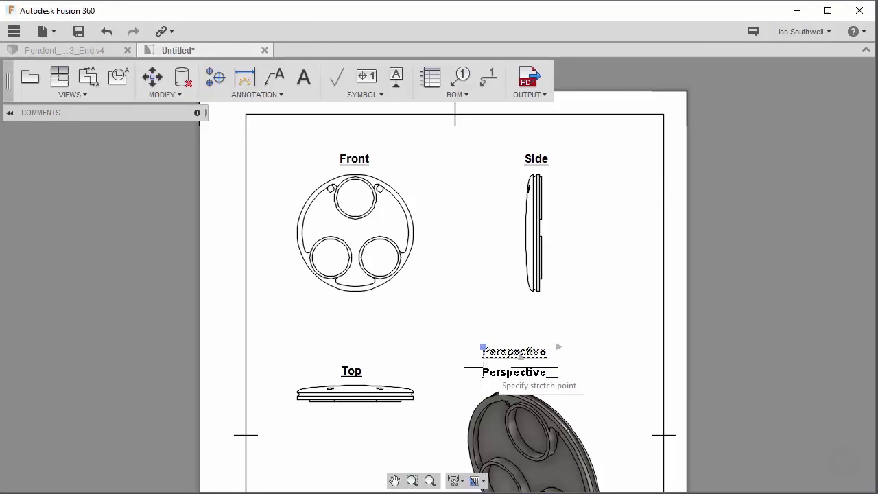
{"action": "left_click", "coordinate": [486, 368]}
{"action": "left_click", "coordinate": [492, 398]}
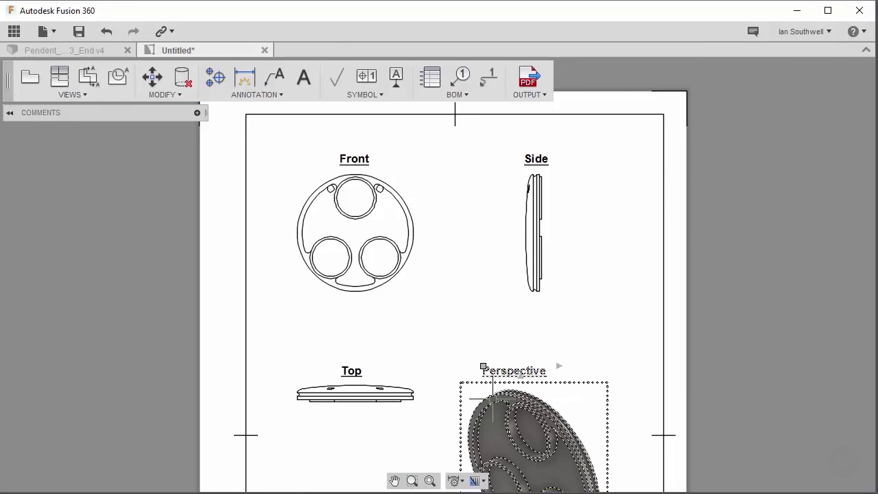
{"action": "left_click", "coordinate": [446, 422]}
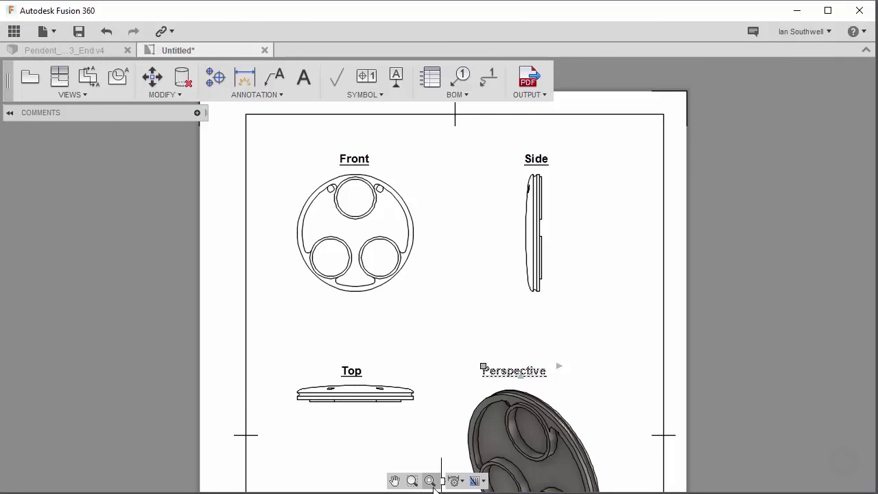
Step: Zoom to fit the whole A4 sheet with its four labeled views and title block
{"action": "left_click", "coordinate": [430, 482]}
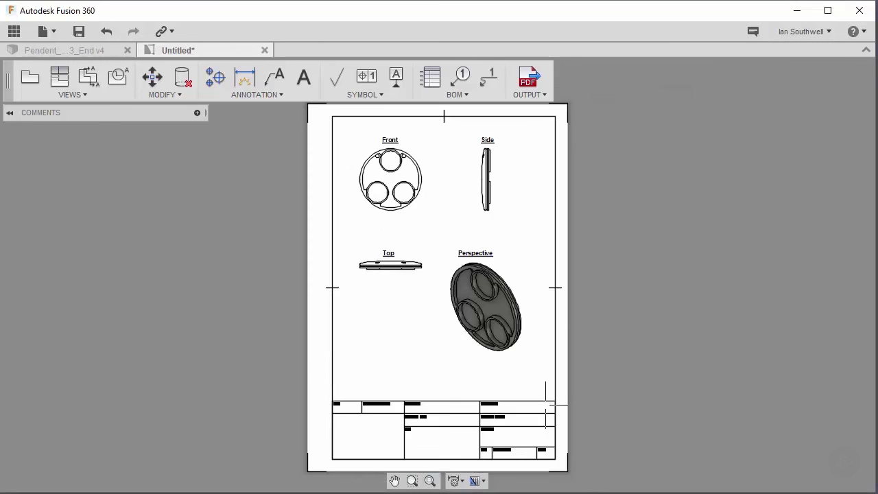